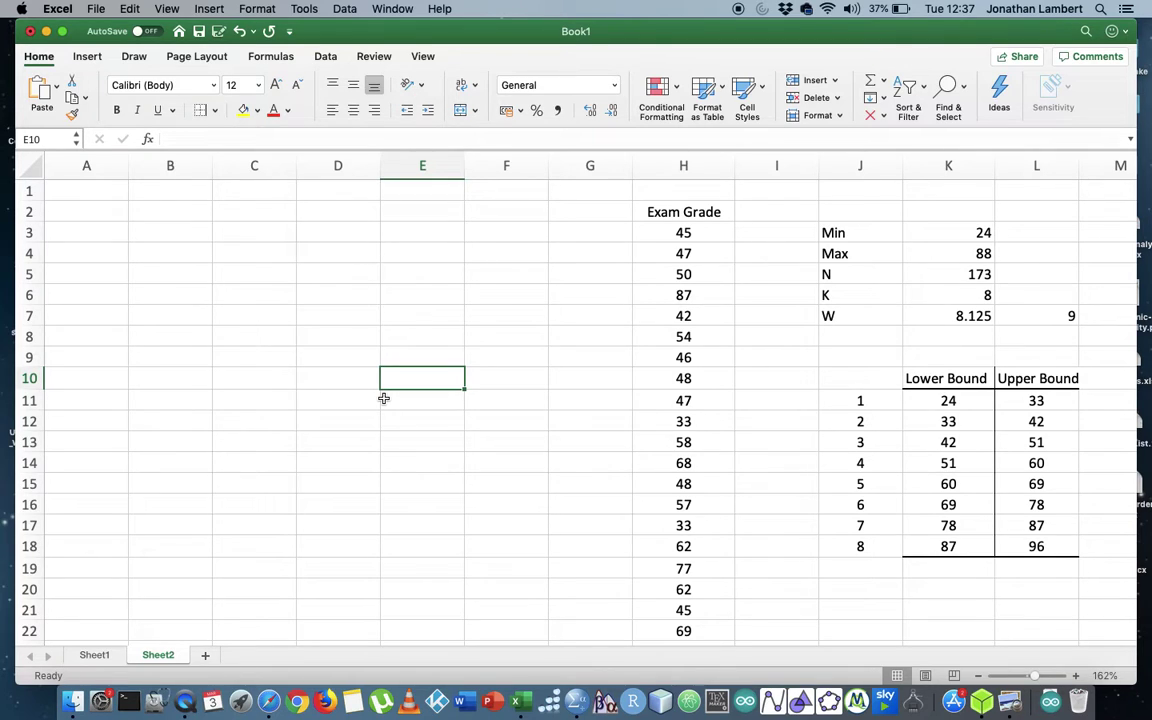
Review Excel's Exam Grade column, selecting all 173 grades, then list the open SPSS windows
{"action": "left_click", "coordinate": [665, 215]}
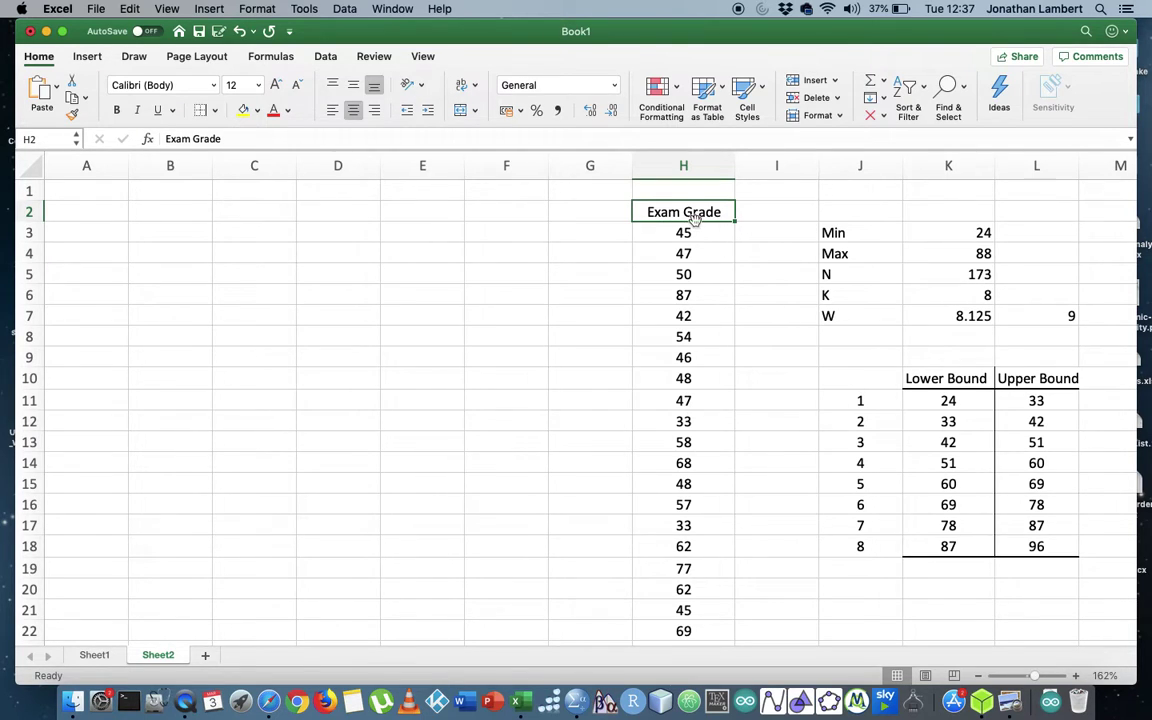
{"action": "left_click", "coordinate": [684, 232]}
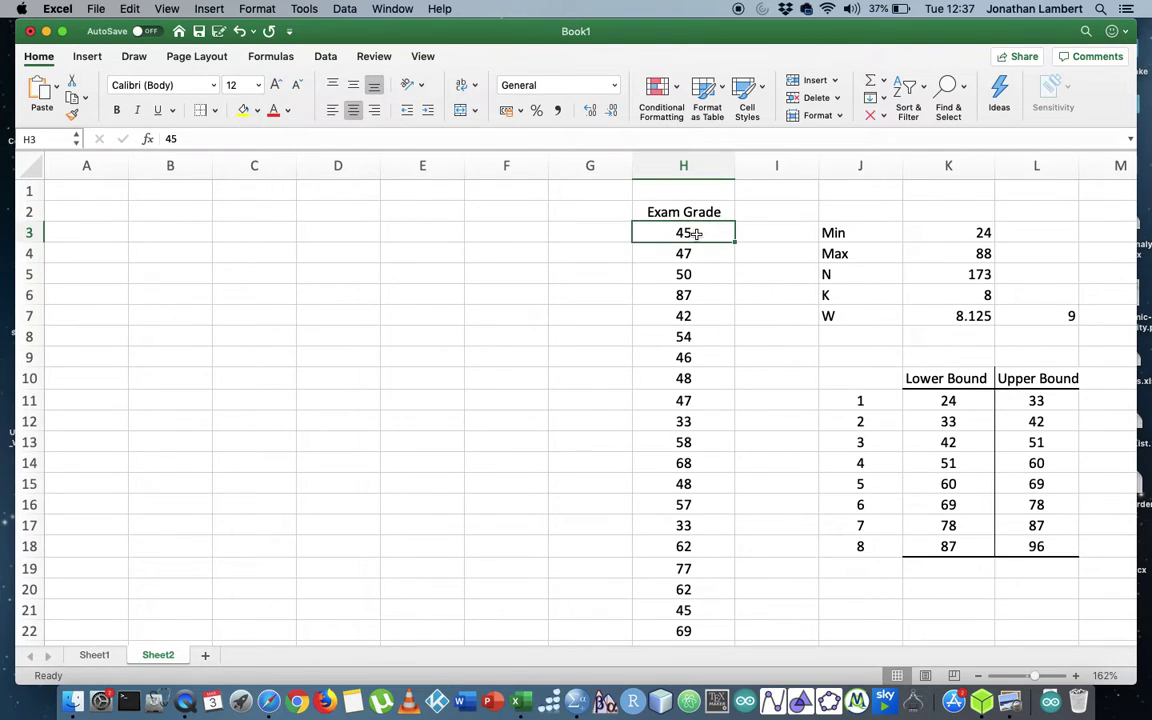
{"action": "left_click", "coordinate": [692, 253]}
{"action": "left_click", "coordinate": [696, 232]}
{"action": "key", "text": "super+shift+Down"}
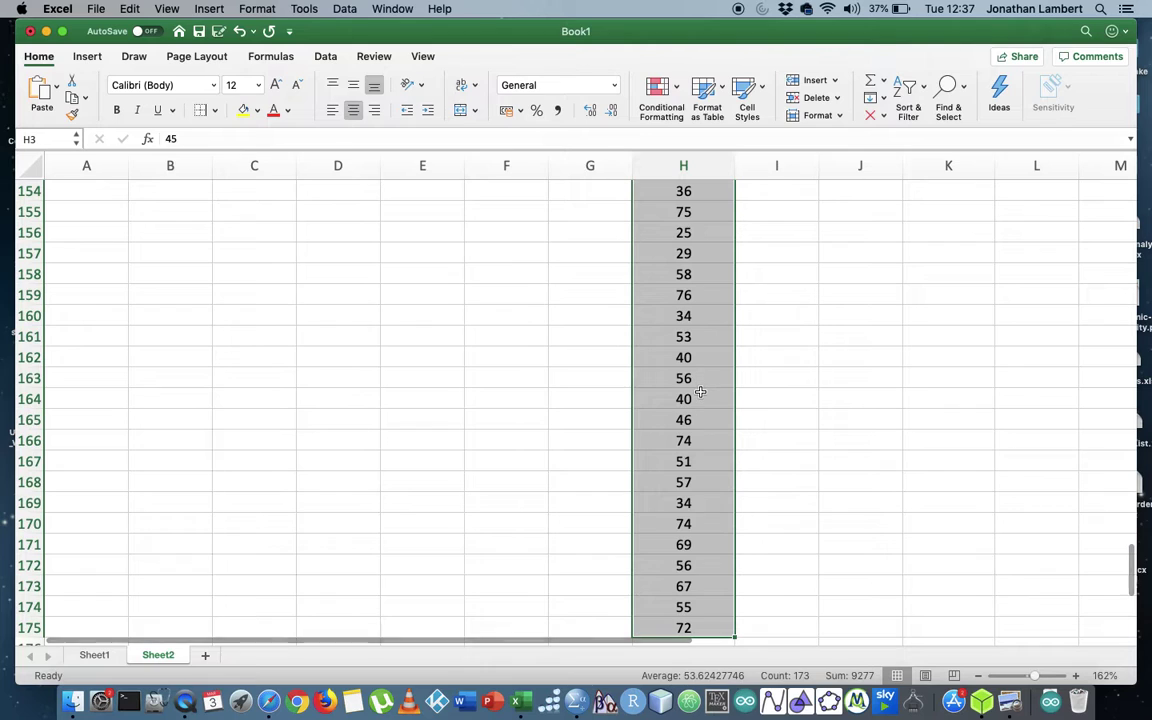
{"action": "scroll", "coordinate": [700, 392], "scroll_direction": "up", "scroll_amount": 20}
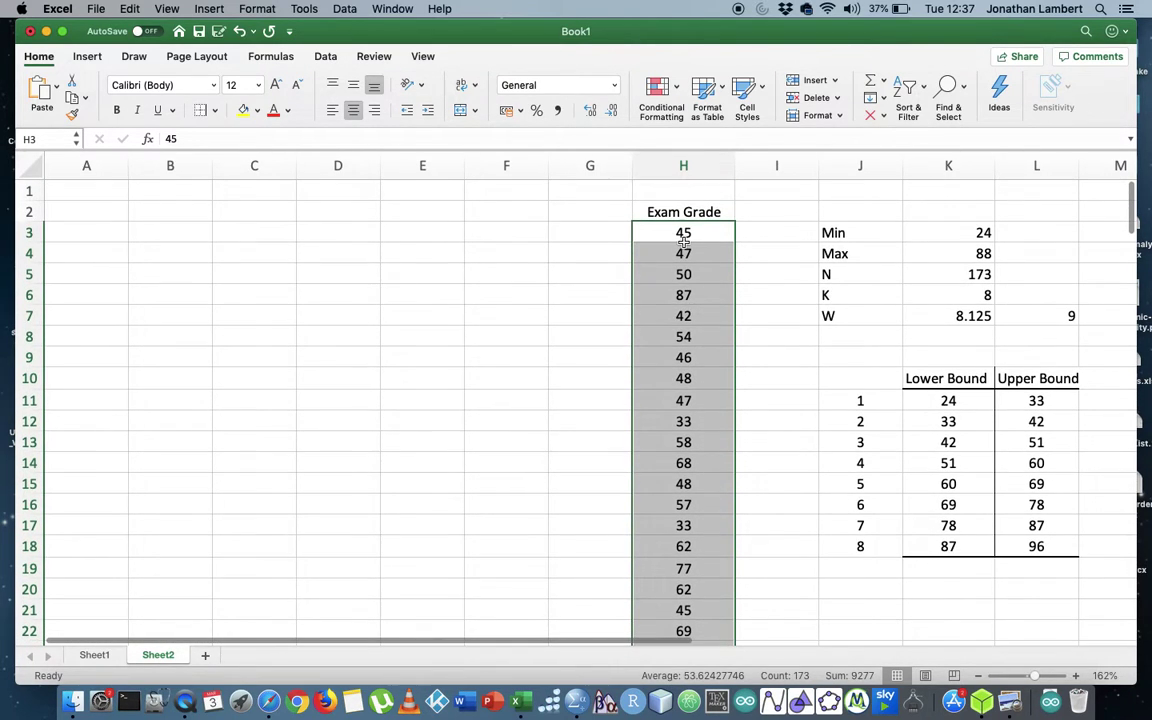
{"action": "left_click", "coordinate": [686, 238]}
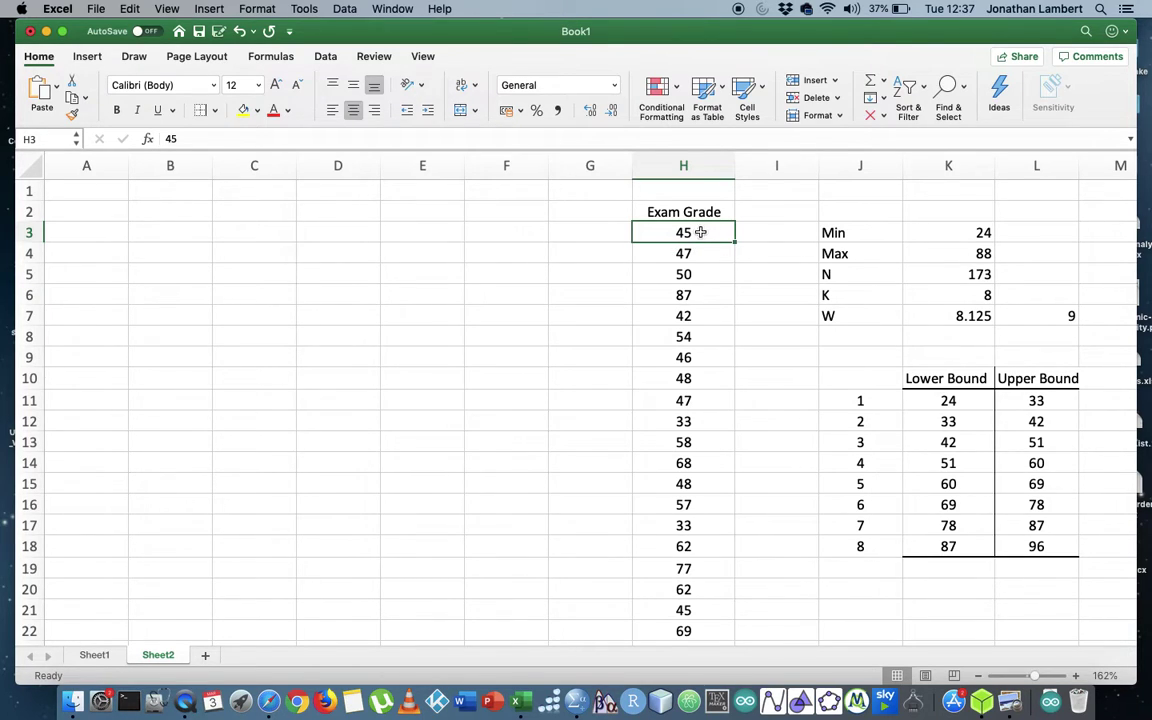
{"action": "right_click", "coordinate": [585, 703]}
{"action": "left_click", "coordinate": [631, 577]}
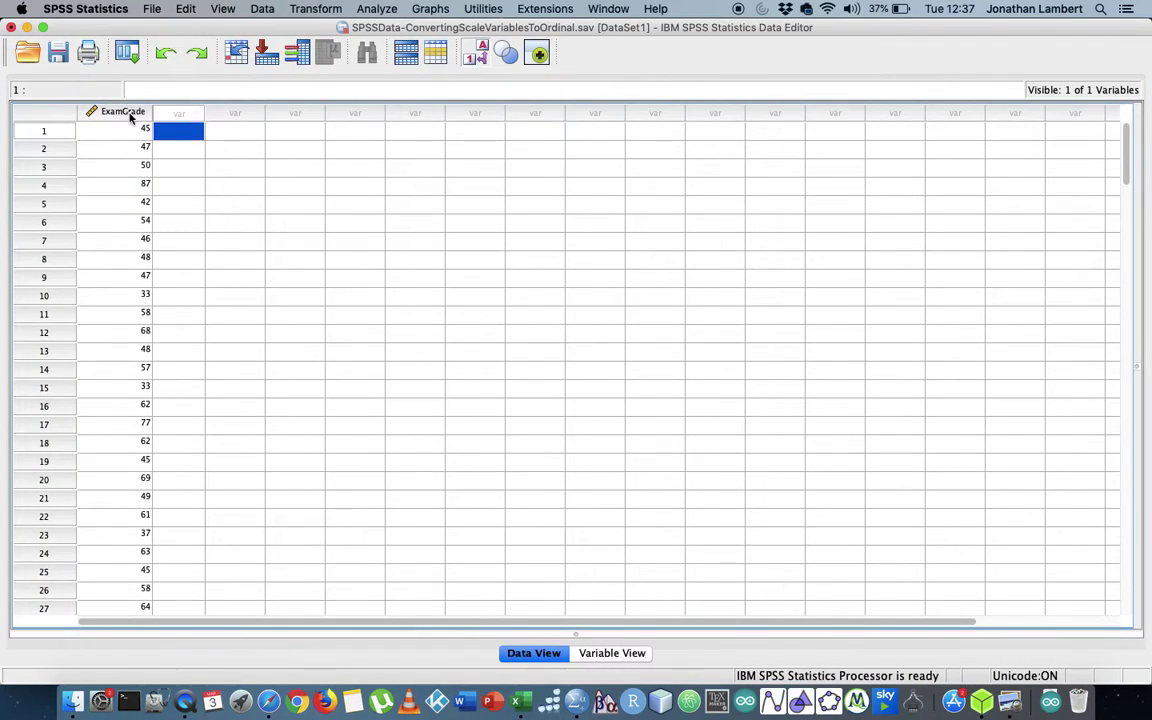
{"action": "left_click", "coordinate": [125, 112]}
{"action": "left_click", "coordinate": [136, 131]}
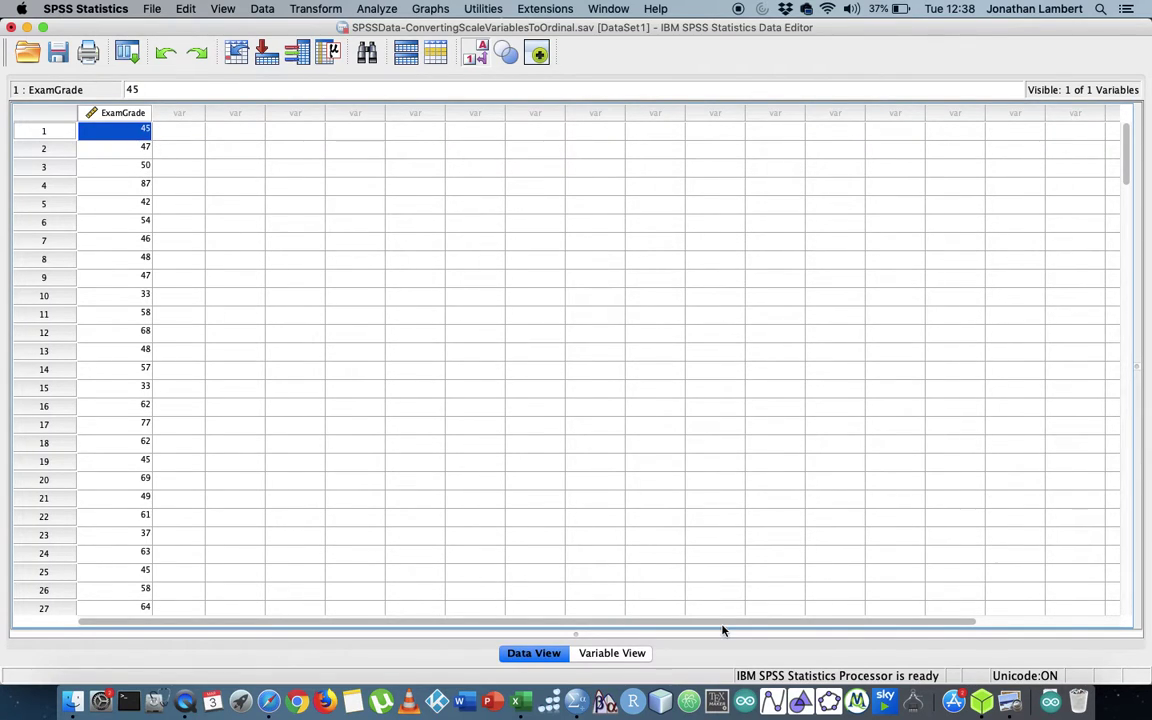
{"action": "left_click", "coordinate": [522, 704]}
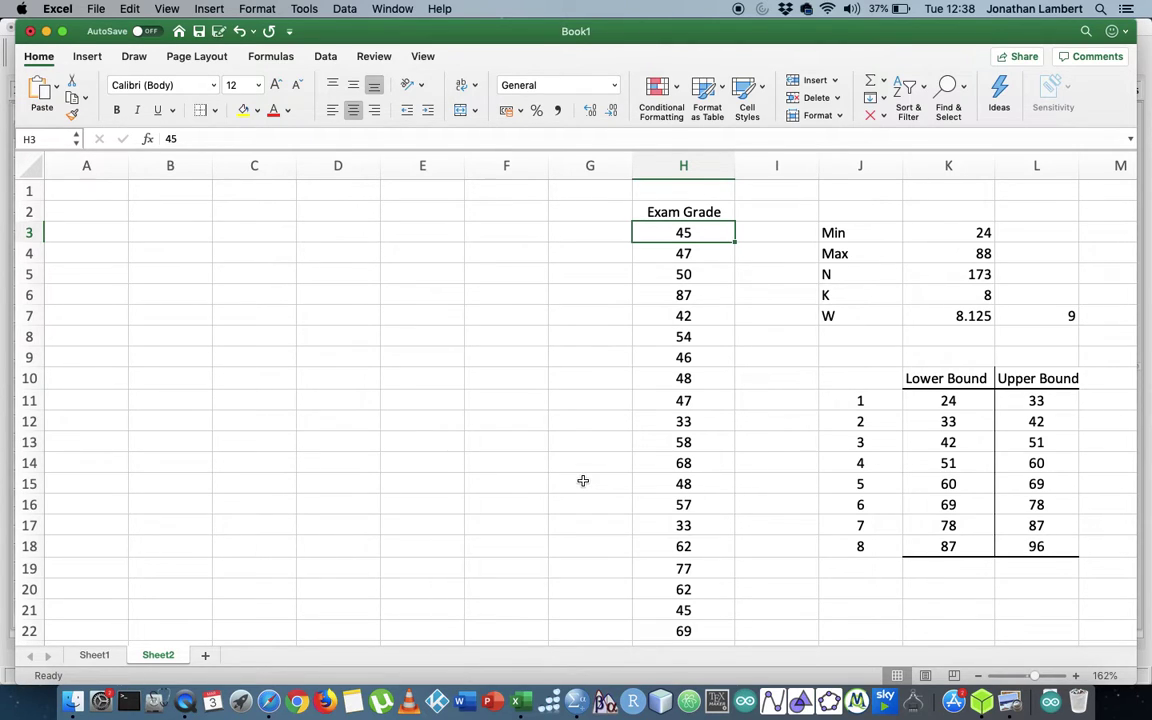
{"action": "left_click_drag", "start_coordinate": [862, 231], "coordinate": [940, 310]}
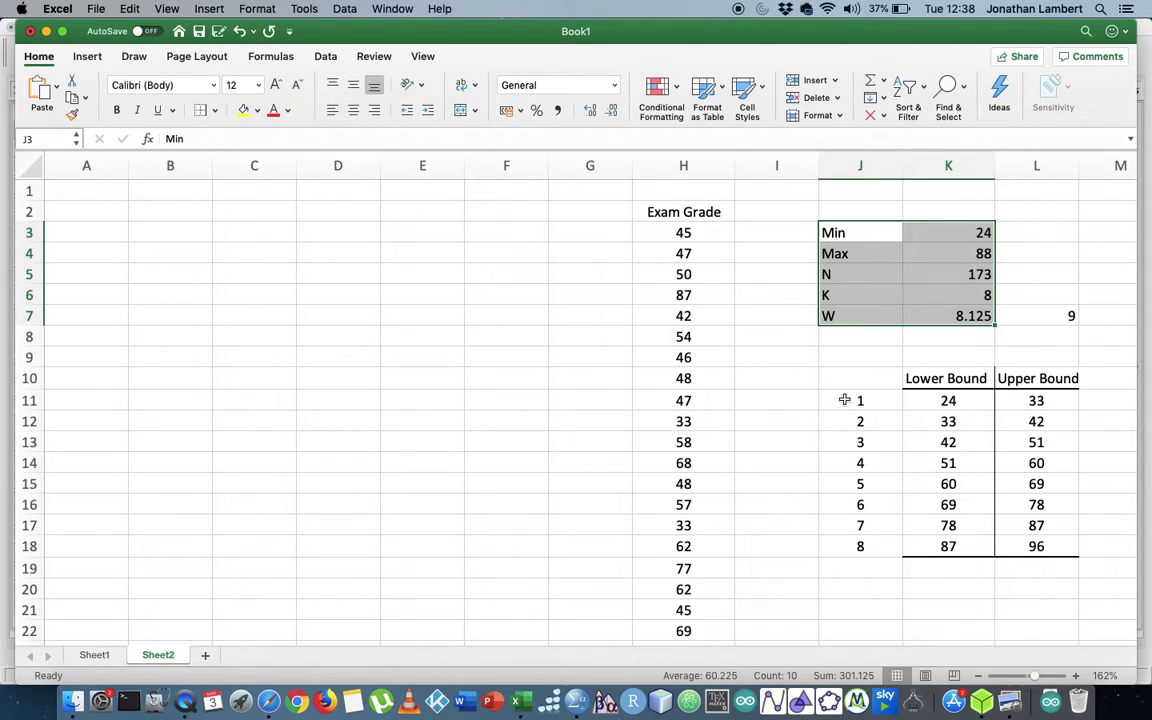
{"action": "left_click", "coordinate": [945, 402]}
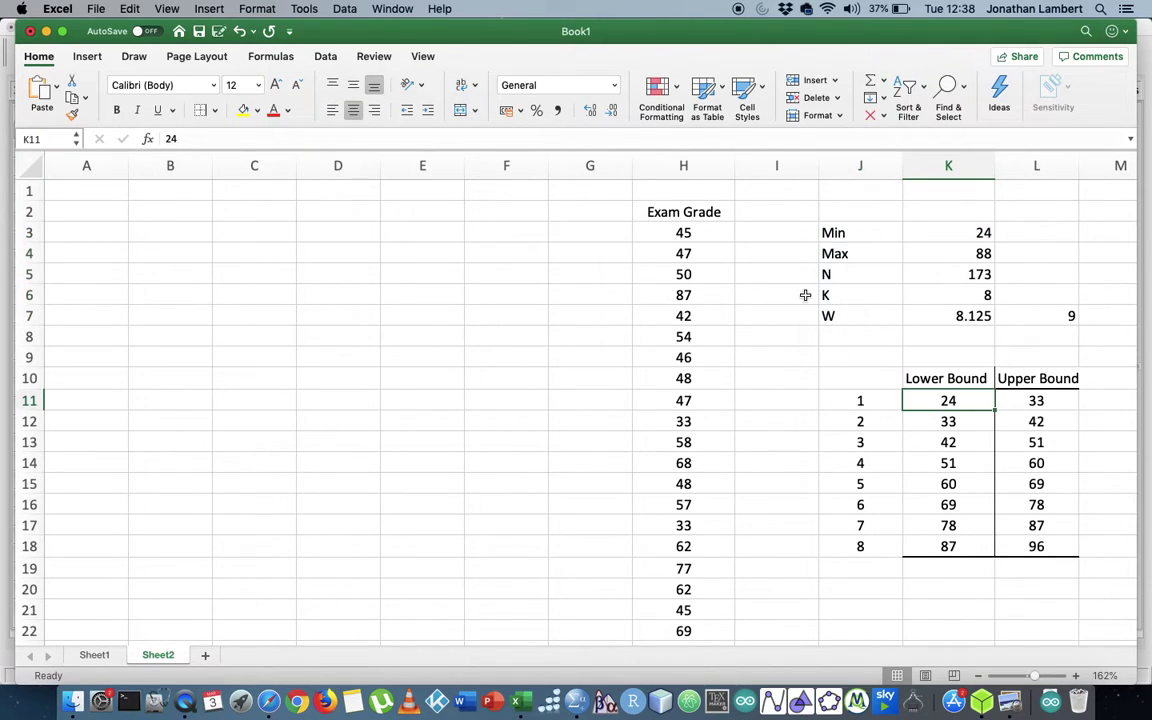
{"action": "left_click", "coordinate": [976, 280]}
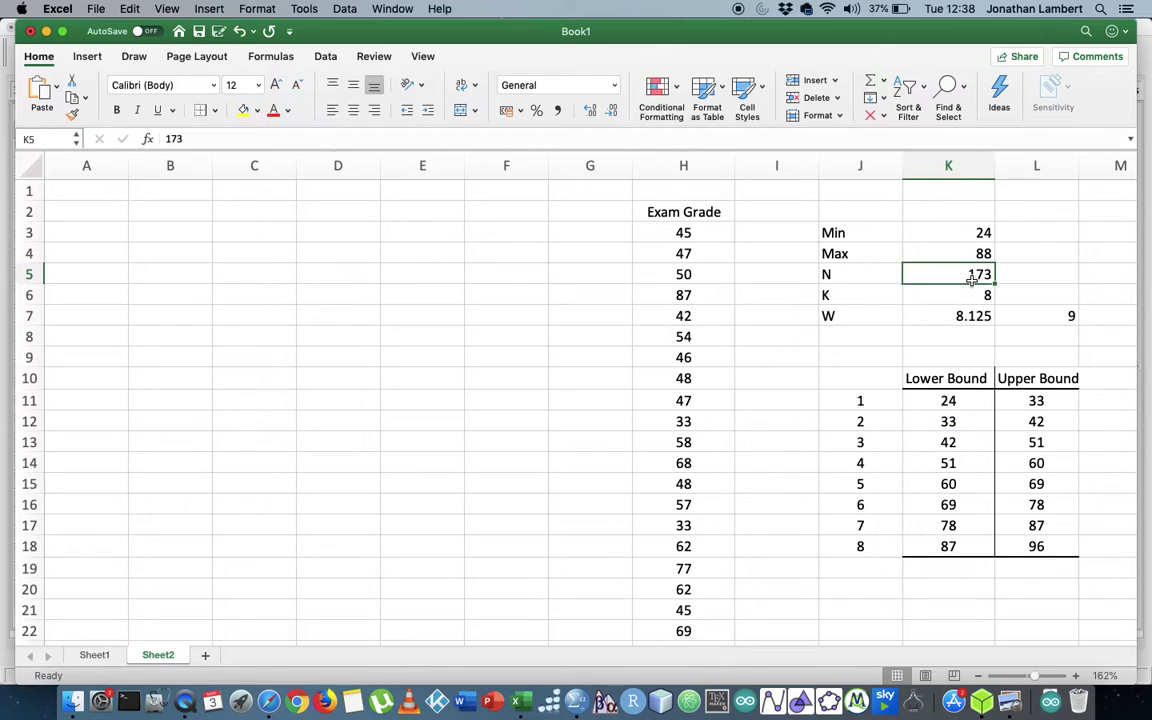
{"action": "left_click", "coordinate": [965, 297]}
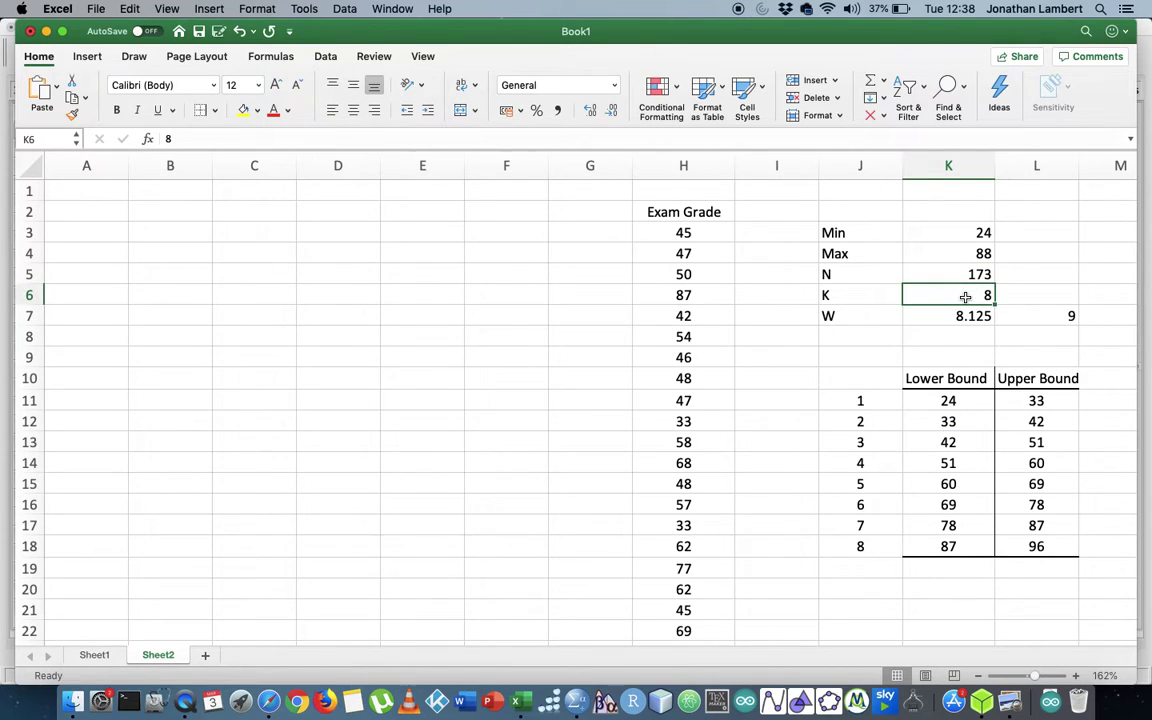
{"action": "left_click", "coordinate": [929, 401]}
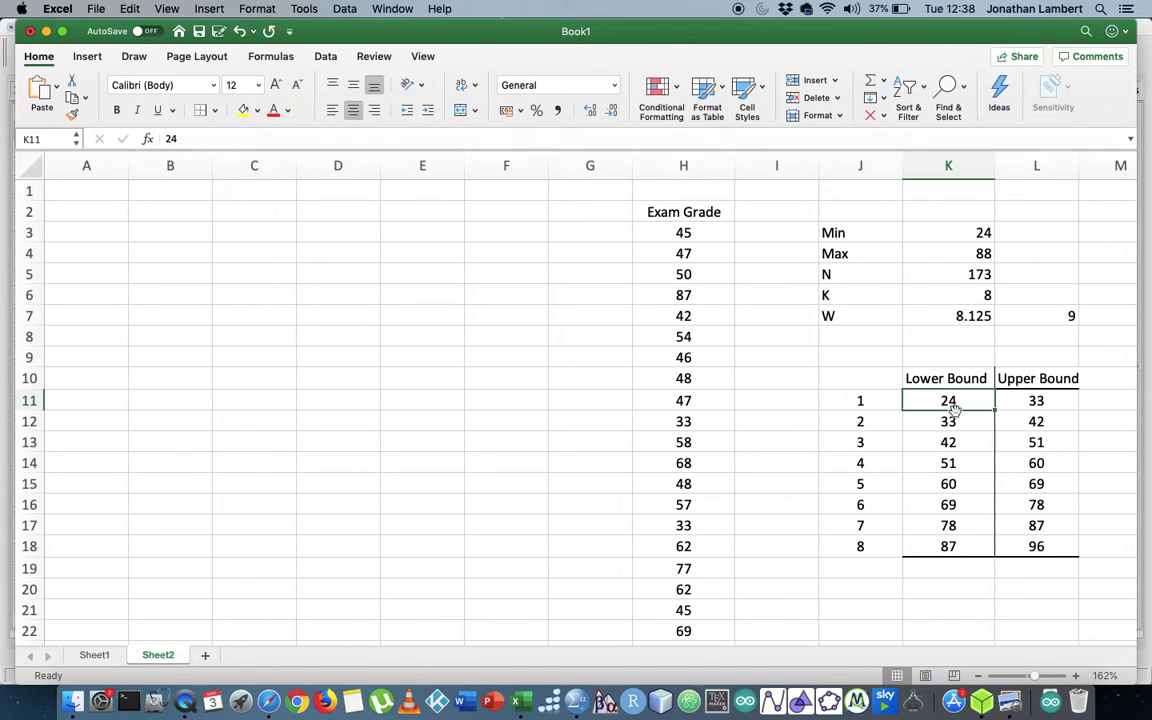
{"action": "left_click_drag", "start_coordinate": [963, 409], "coordinate": [1038, 402]}
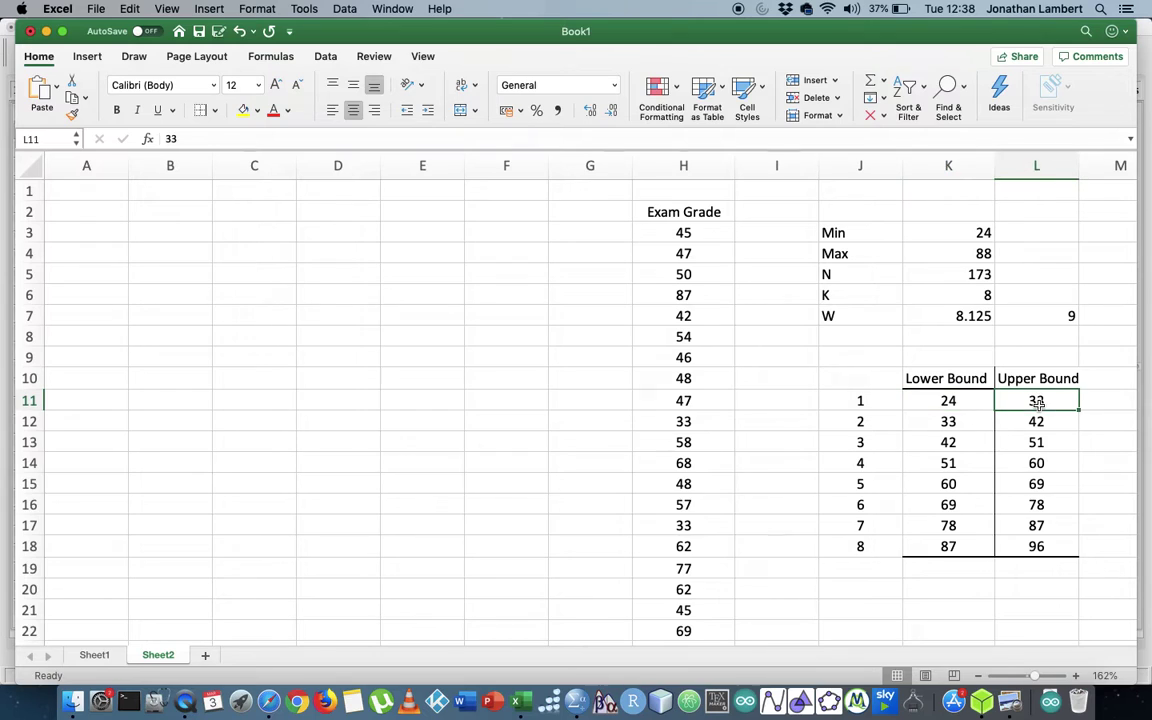
{"action": "left_click", "coordinate": [962, 409]}
{"action": "left_click", "coordinate": [1054, 404]}
{"action": "left_click", "coordinate": [972, 419]}
{"action": "left_click", "coordinate": [1030, 424]}
{"action": "left_click", "coordinate": [962, 442]}
{"action": "left_click", "coordinate": [1024, 446]}
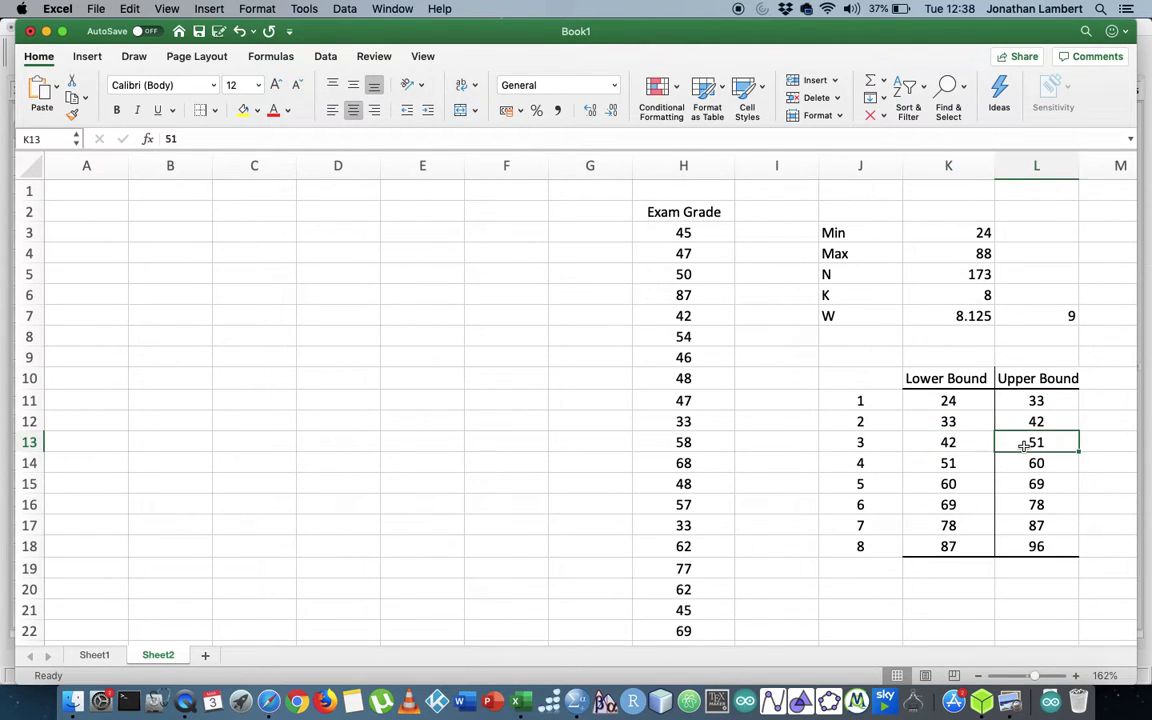
{"action": "left_click", "coordinate": [962, 547]}
{"action": "left_click", "coordinate": [1030, 549]}
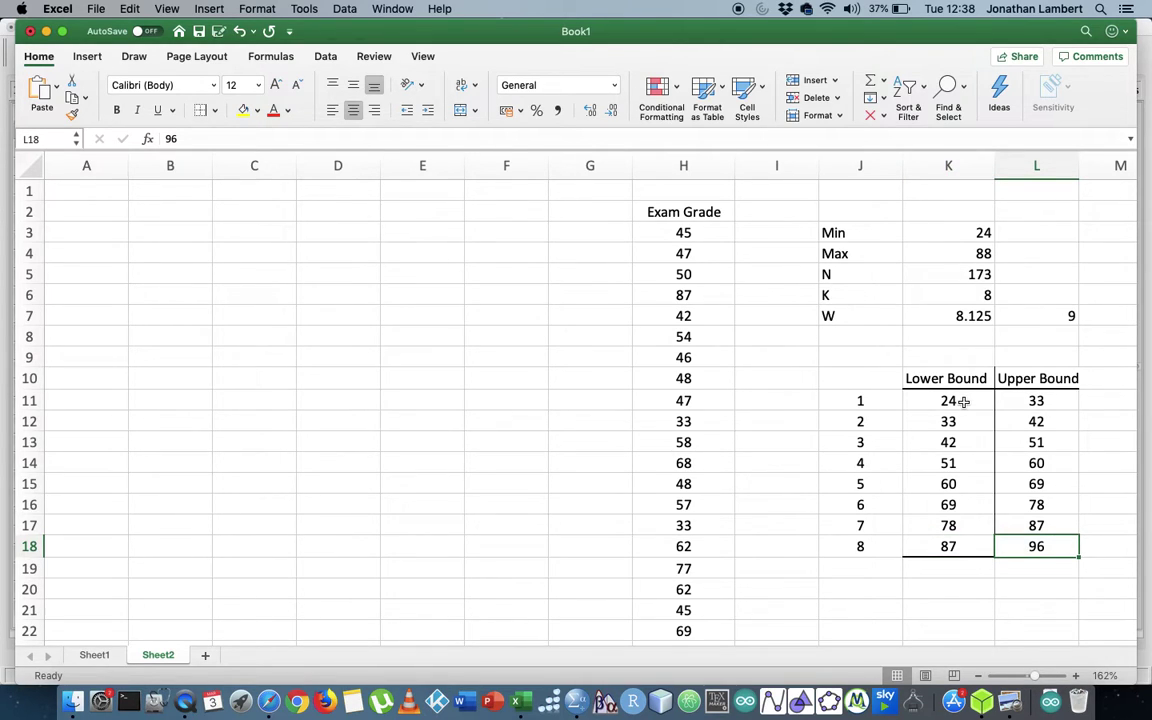
Check the first class bounds (24–33), then select the eight-class bounds table K11:L18
{"action": "left_click_drag", "start_coordinate": [963, 401], "coordinate": [1030, 401]}
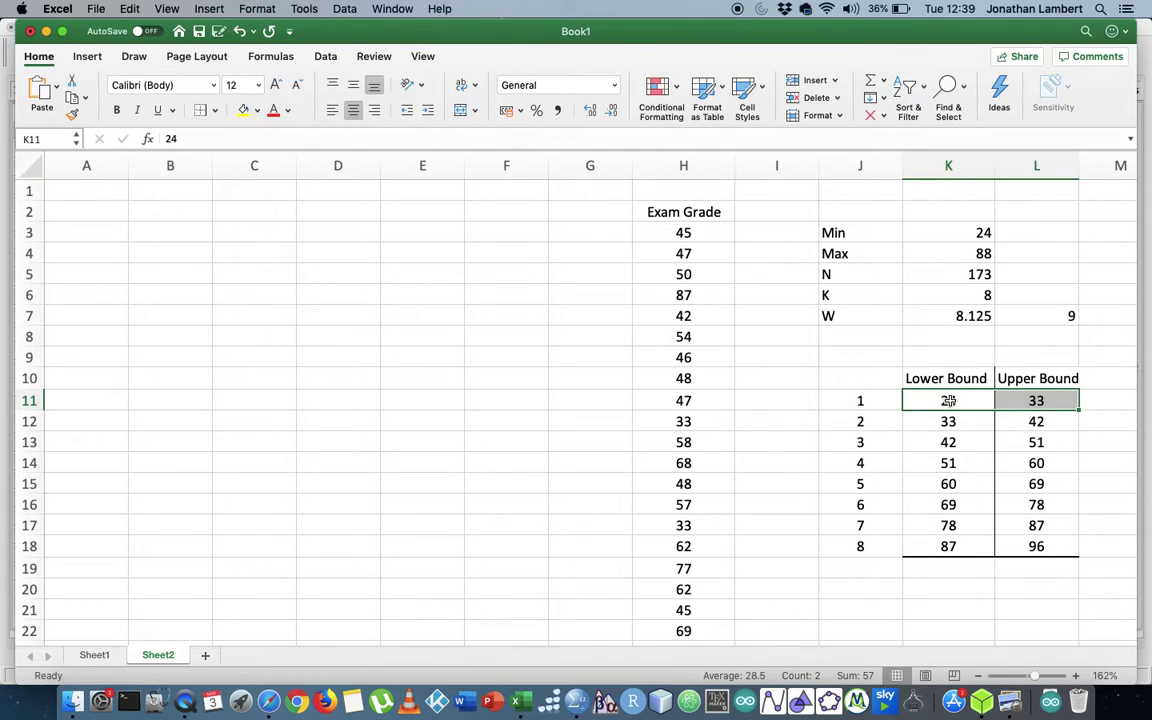
{"action": "left_click", "coordinate": [947, 420]}
{"action": "left_click", "coordinate": [947, 401]}
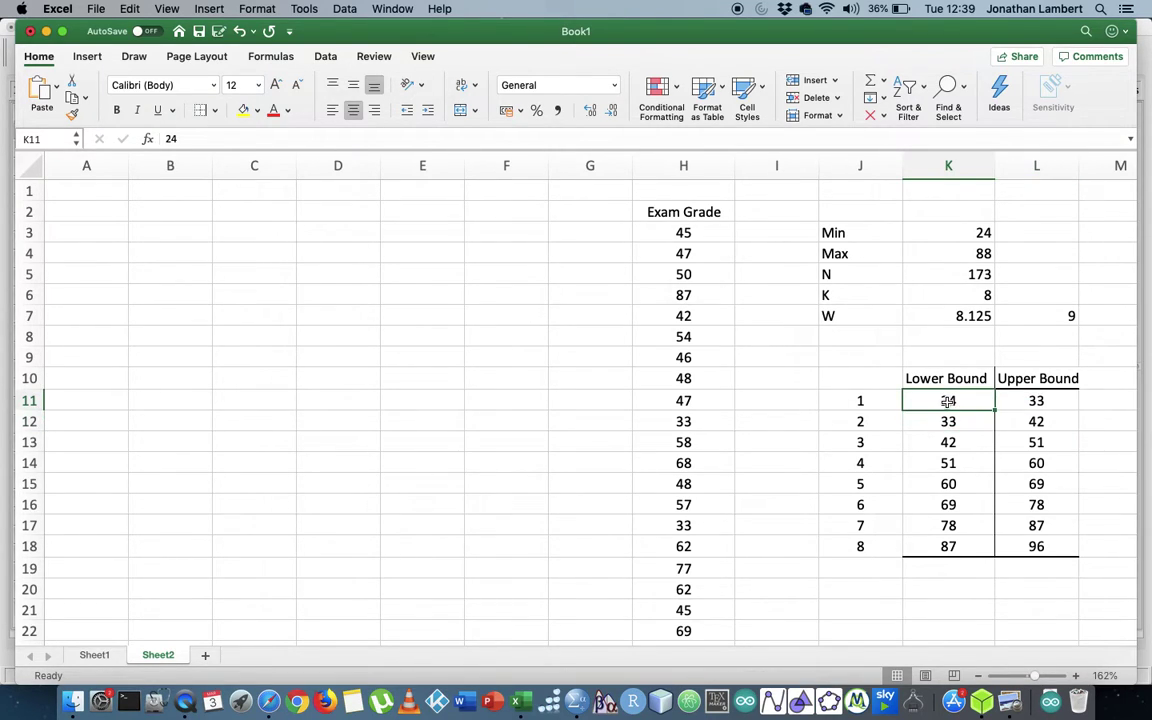
{"action": "left_click", "coordinate": [1034, 400]}
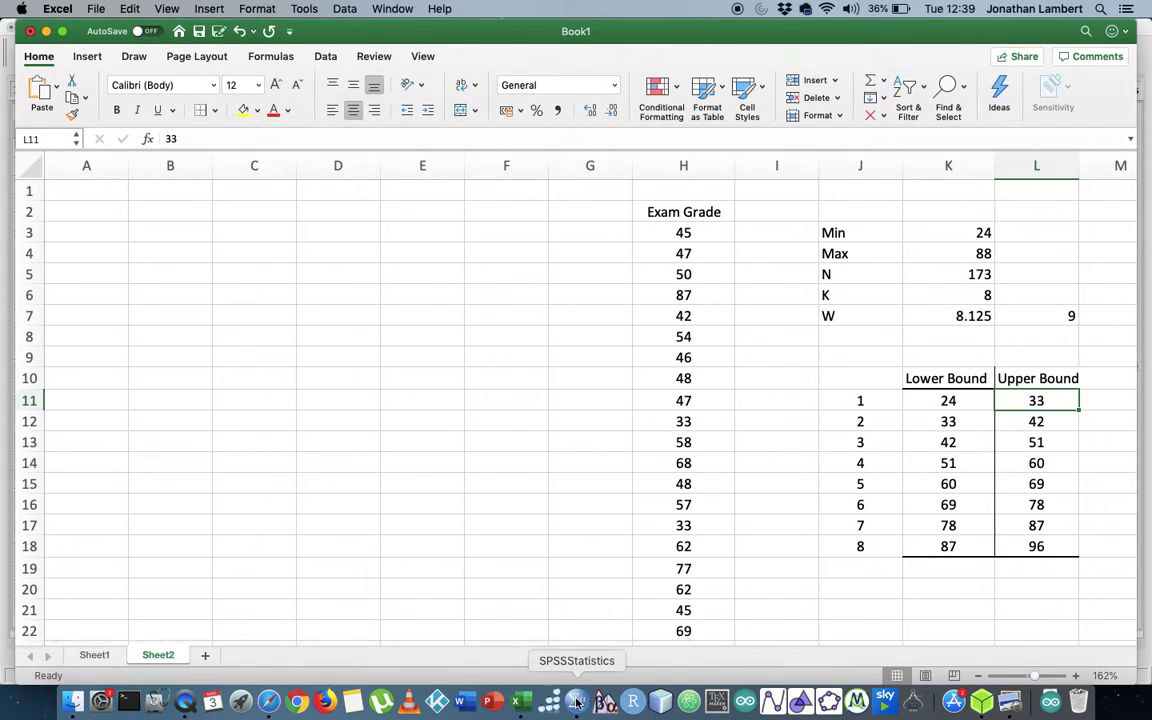
{"action": "left_click_drag", "start_coordinate": [934, 400], "coordinate": [1030, 545]}
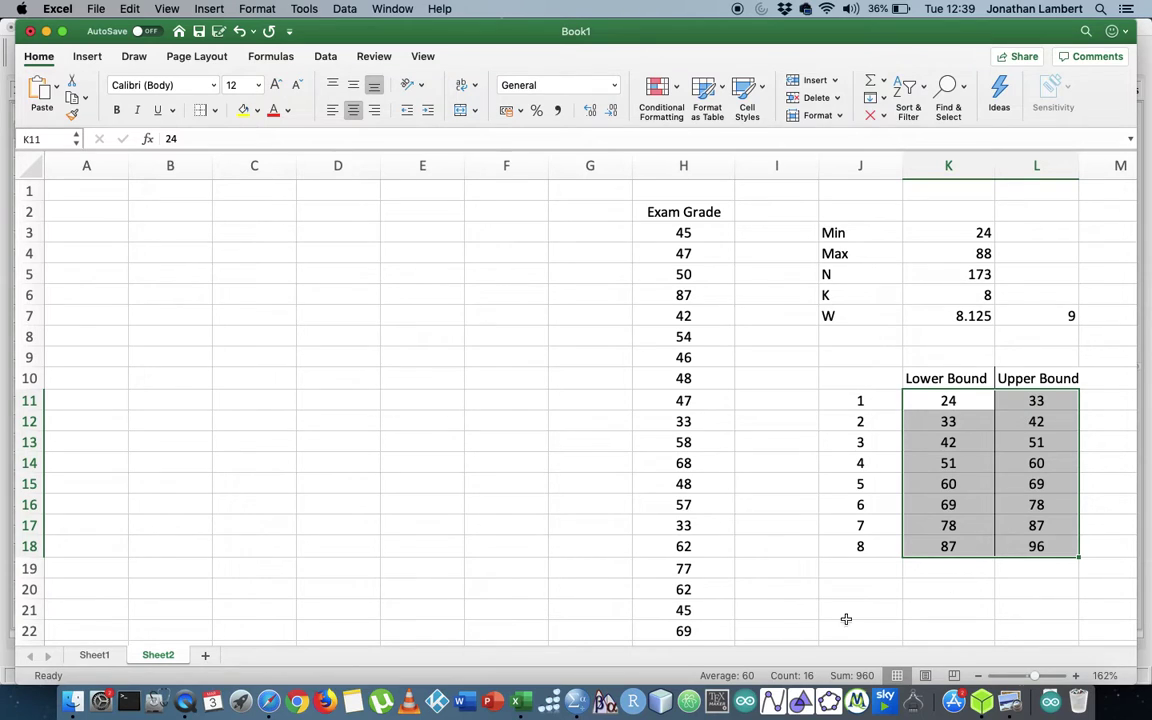
Bring SPSS forward and open Transform > Recode into Different Variables
{"action": "left_click", "coordinate": [576, 703]}
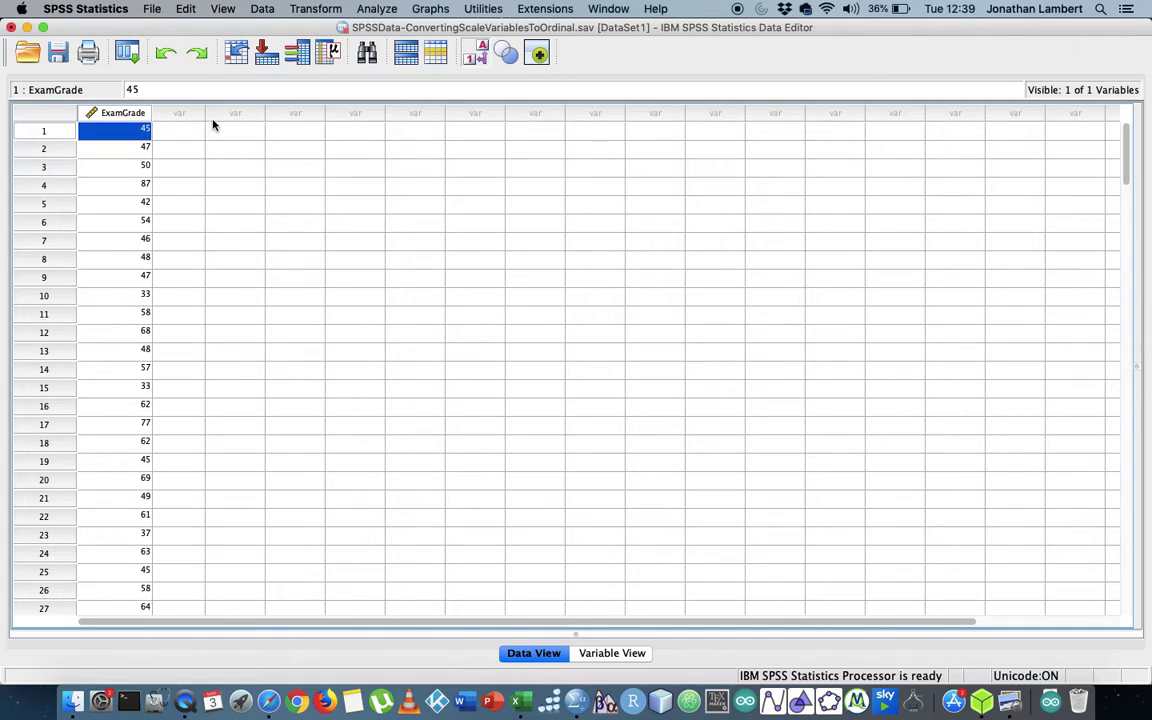
{"action": "left_click", "coordinate": [317, 9]}
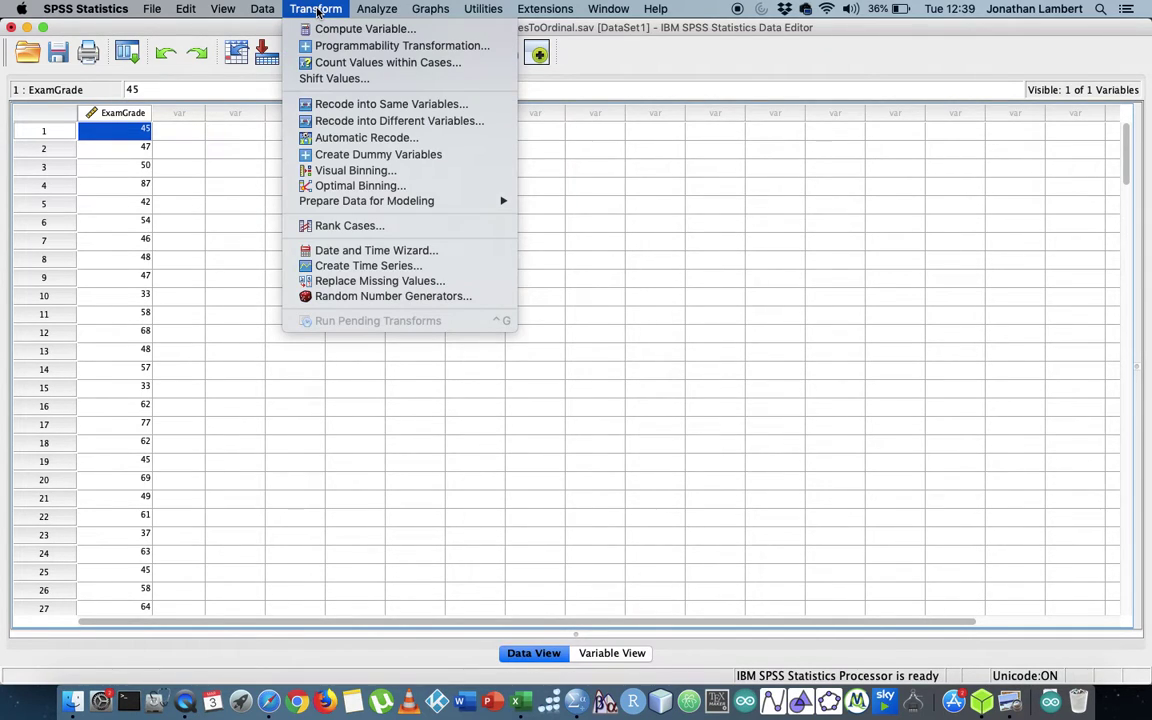
{"action": "left_click", "coordinate": [418, 121]}
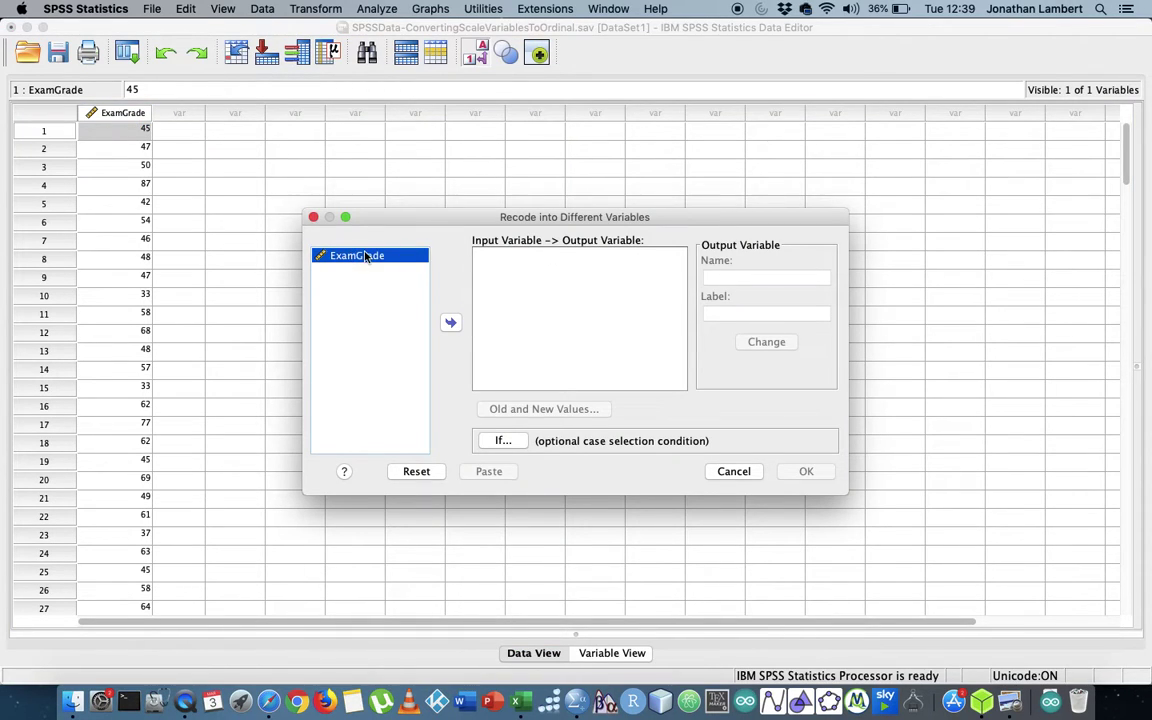
Move ExamGrade into the recode list and name its output variable ExamGradeOrdinal
{"action": "left_click", "coordinate": [452, 323]}
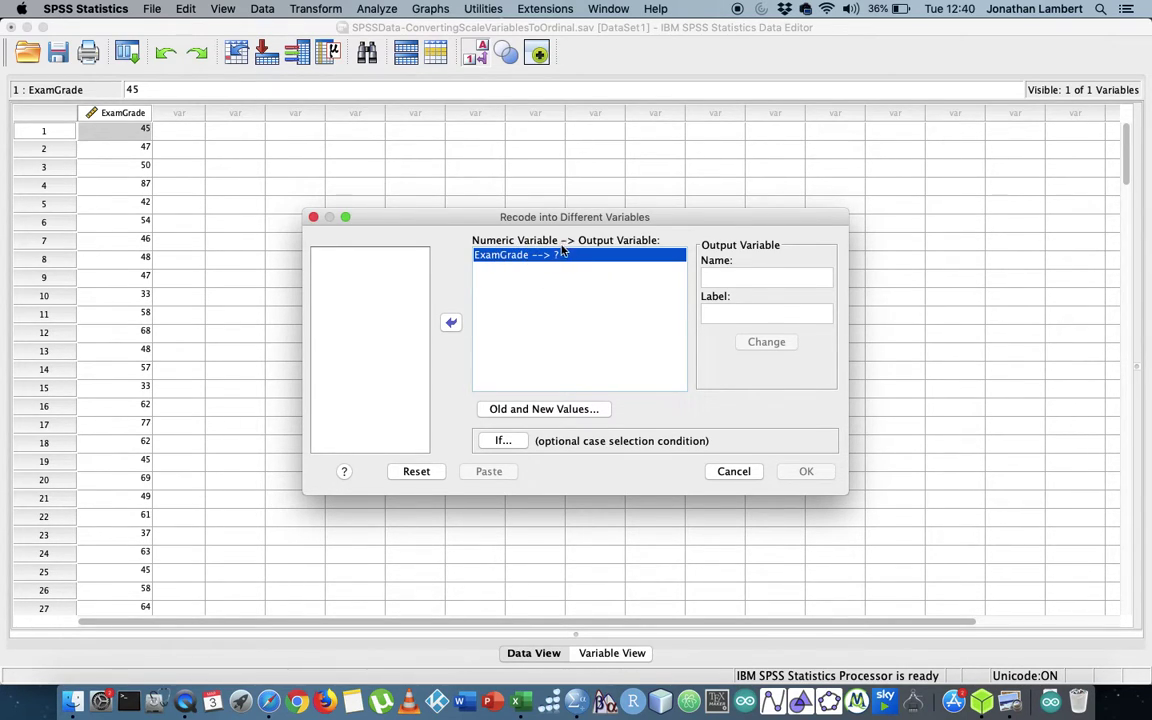
{"action": "left_click", "coordinate": [716, 279]}
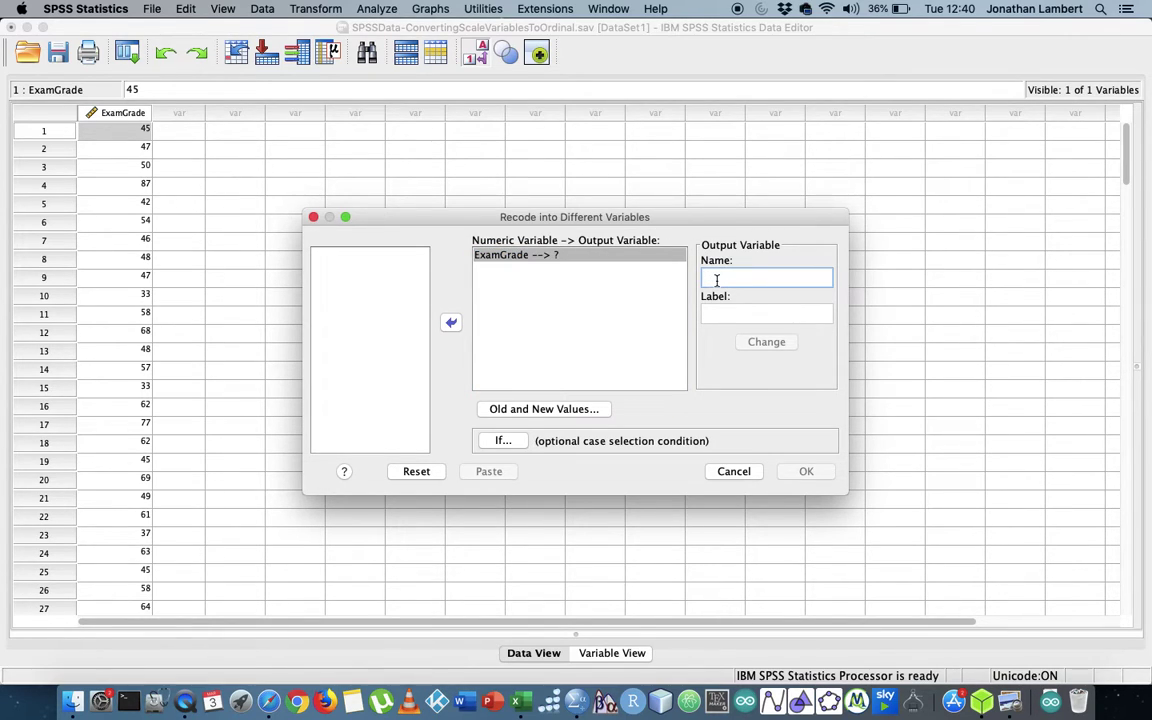
{"action": "type", "text": "Examgrade"}
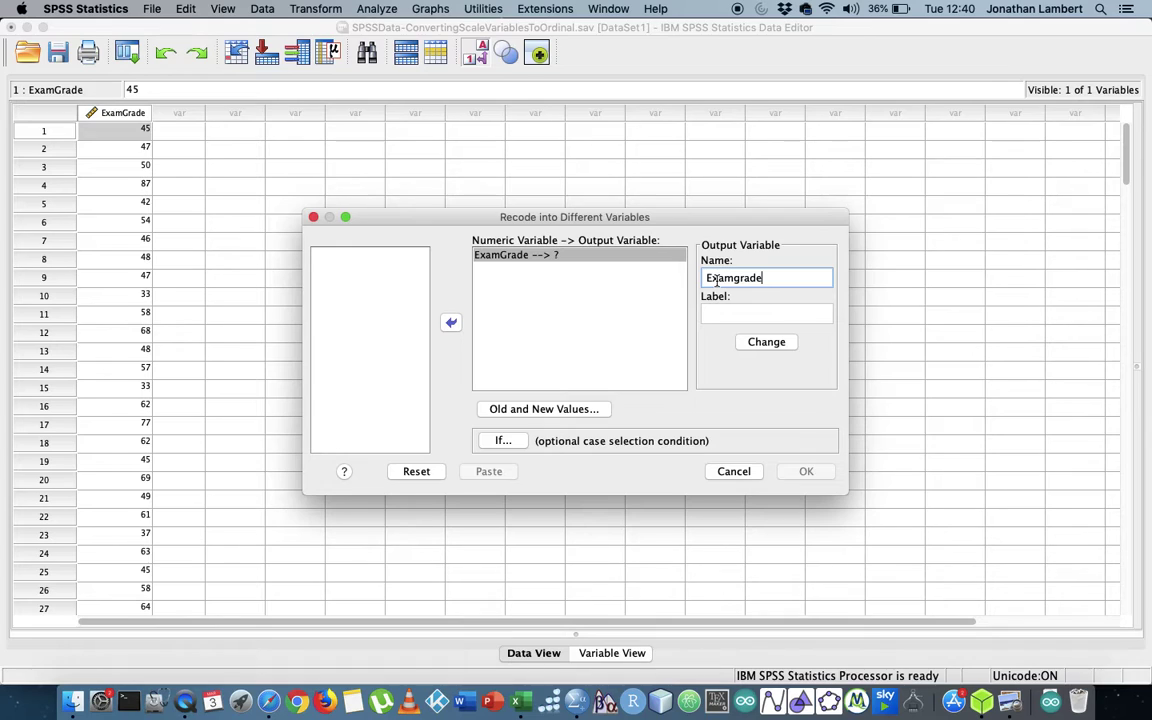
{"action": "key", "text": "BackSpace"}
{"action": "key", "text": "BackSpace"}
{"action": "key", "text": "BackSpace"}
{"action": "key", "text": "BackSpace"}
{"action": "key", "text": "BackSpace"}
{"action": "type", "text": "GradeOrdinal"}
{"action": "left_click", "coordinate": [768, 342]}
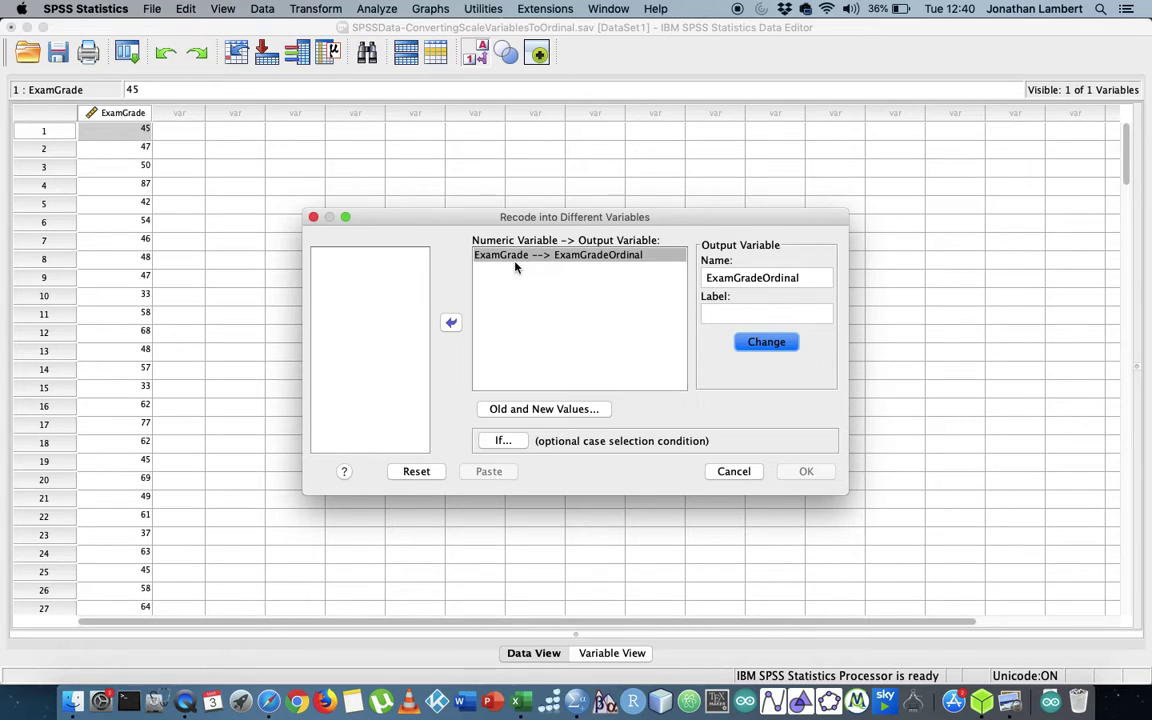
{"action": "left_click", "coordinate": [600, 258]}
Choose Range as the old value in Old and New Values, then return to Excel's bounds table
{"action": "left_click", "coordinate": [541, 412]}
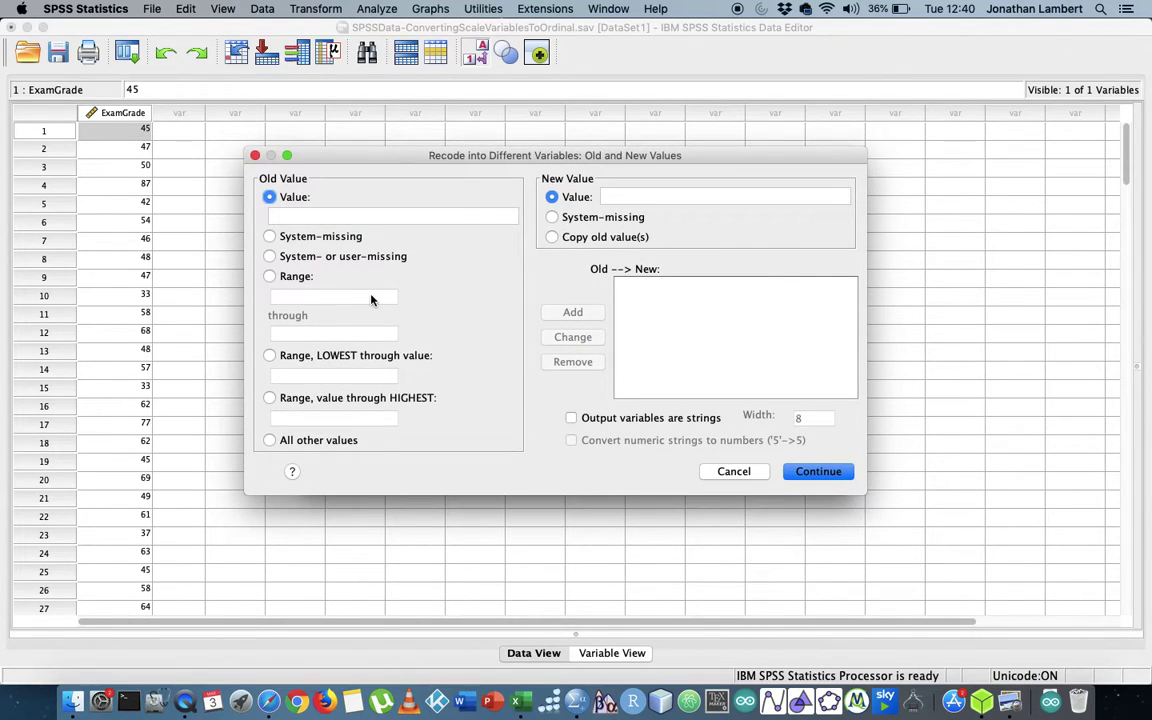
{"action": "left_click", "coordinate": [271, 277]}
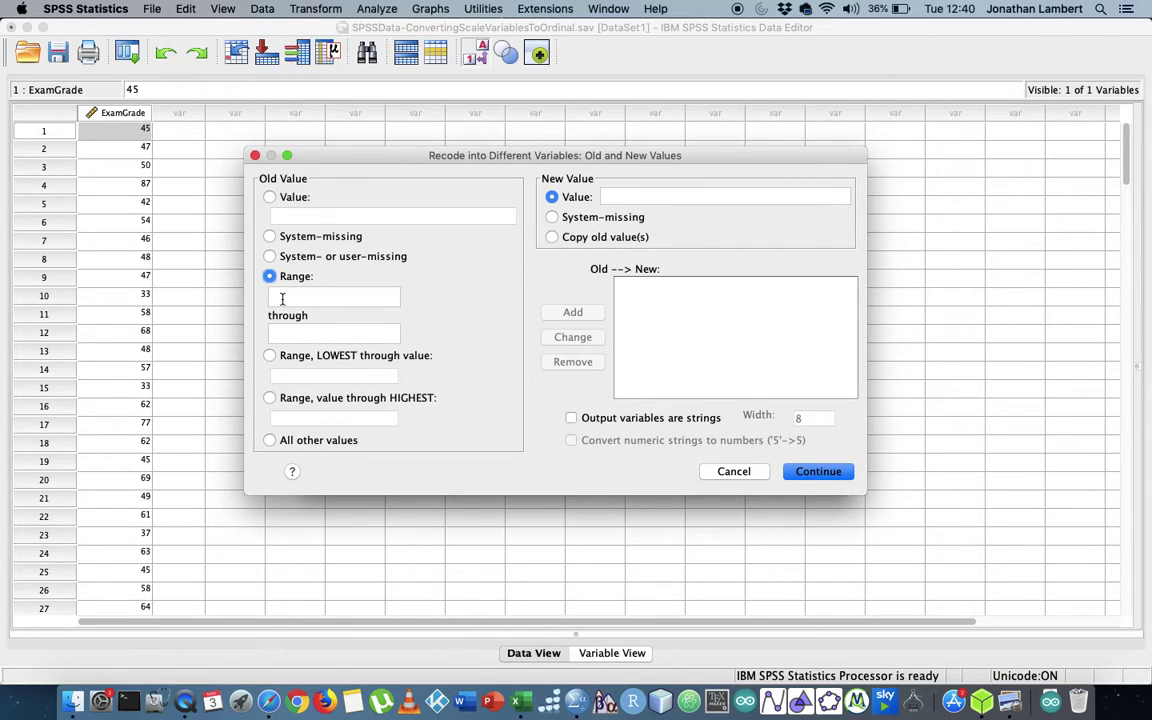
{"action": "left_click", "coordinate": [282, 298]}
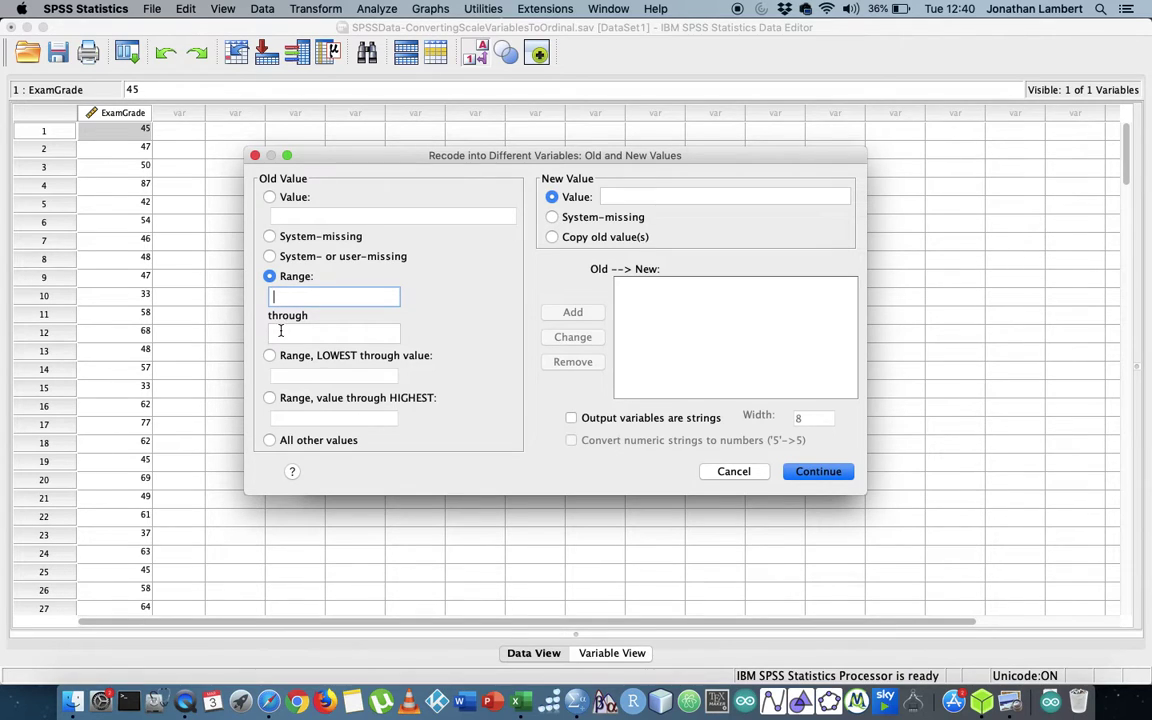
{"action": "left_click", "coordinate": [280, 332]}
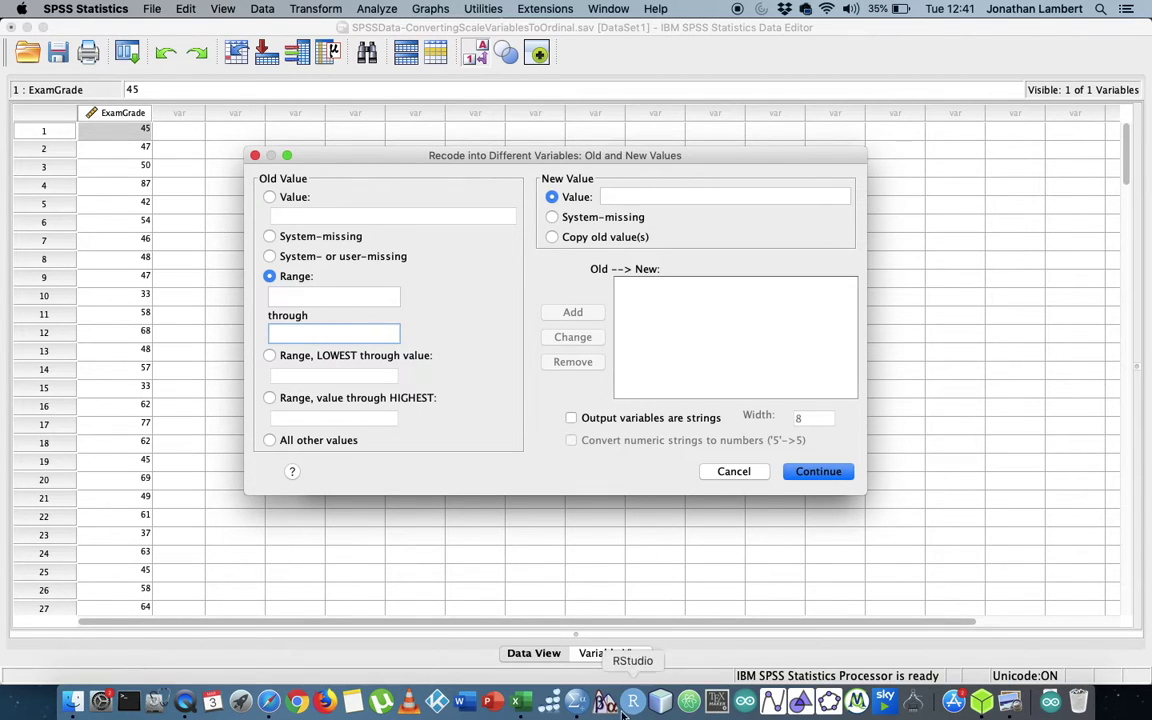
{"action": "left_click", "coordinate": [522, 702]}
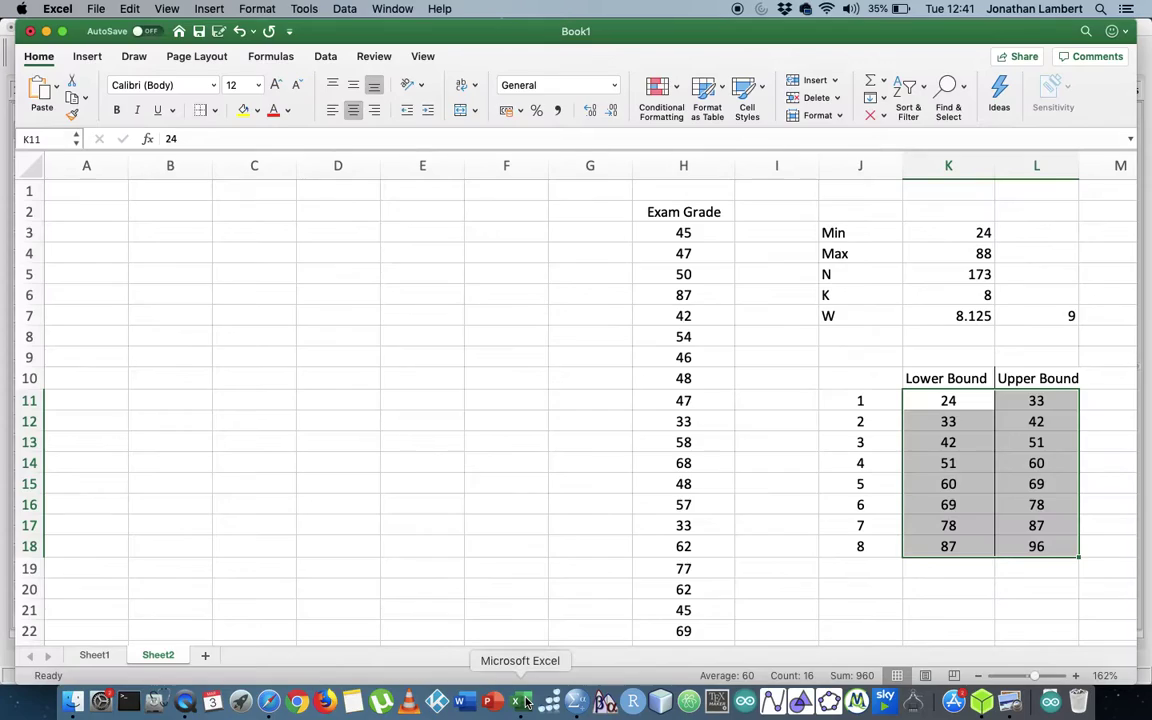
Review the bounds of classes 8 (from 87) and 7 in Excel, then return to SPSS
{"action": "left_click", "coordinate": [934, 545]}
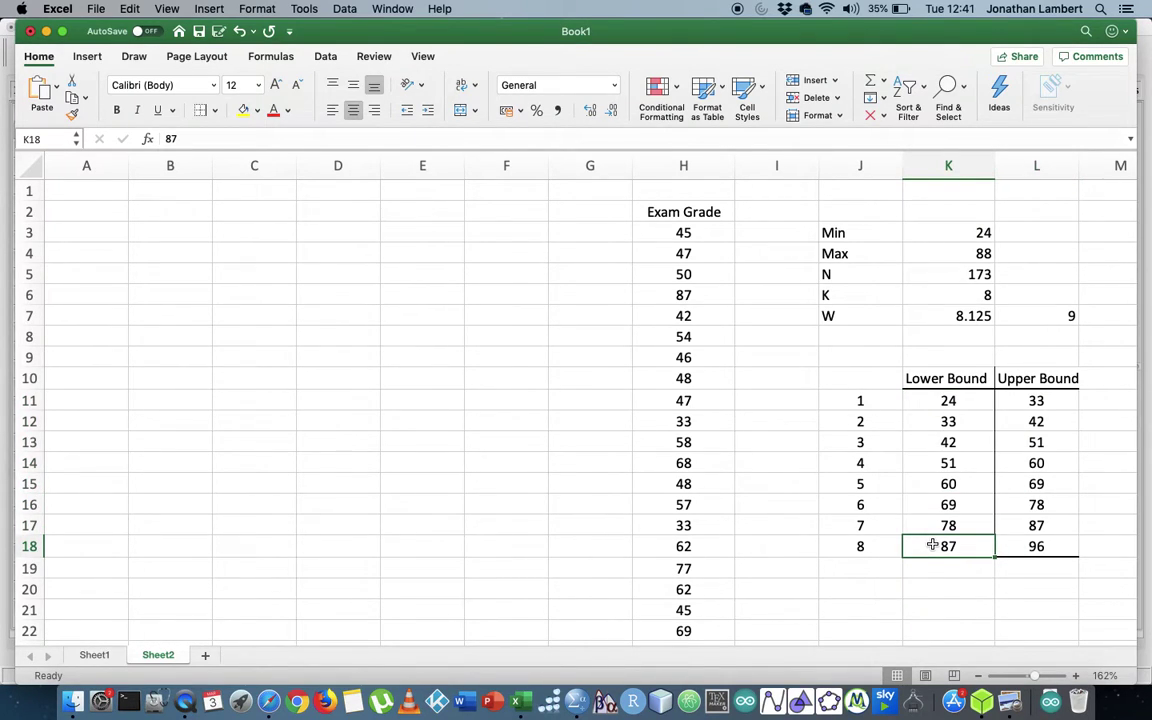
{"action": "key", "text": "shift+Right"}
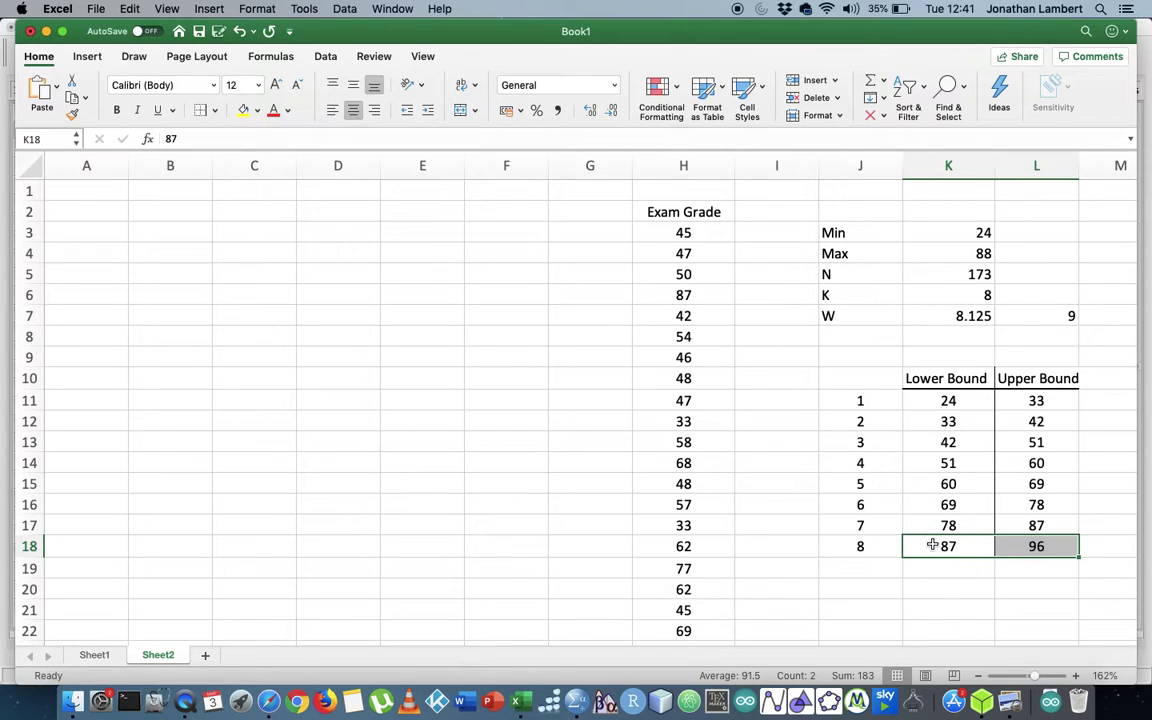
{"action": "key", "text": "Up"}
{"action": "key", "text": "shift+Right"}
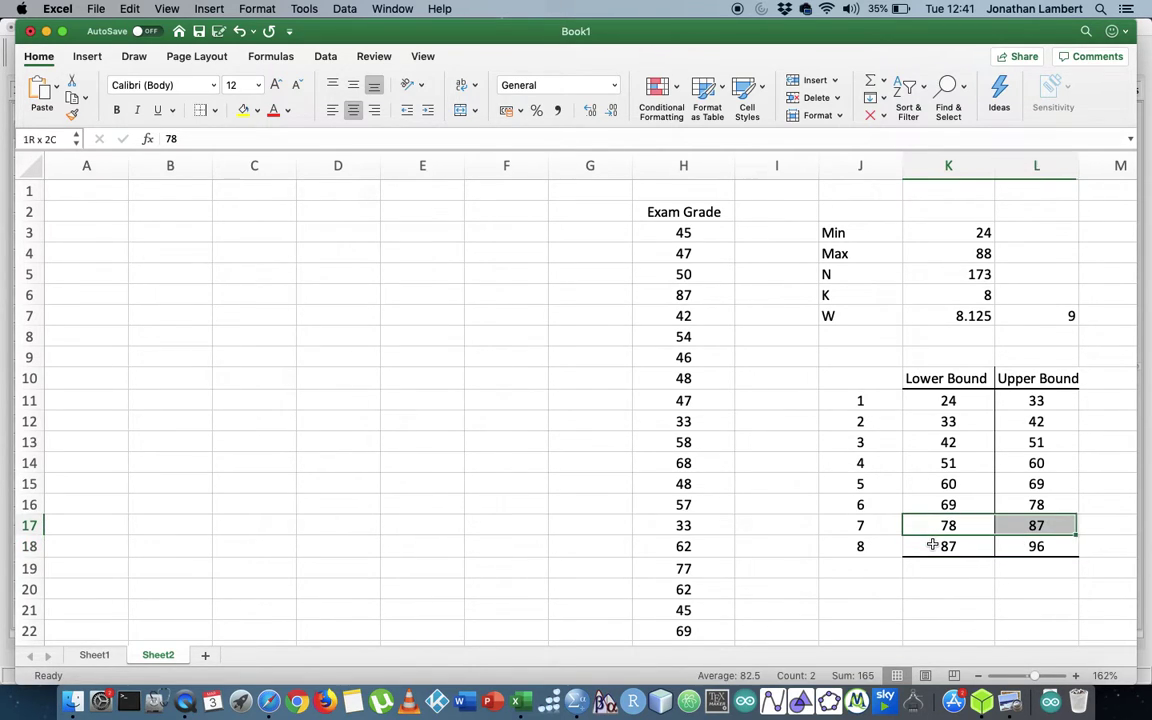
{"action": "key", "text": "Up"}
{"action": "key", "text": "Up"}
{"action": "key", "text": "Up"}
{"action": "key", "text": "Up"}
{"action": "key", "text": "Up"}
{"action": "key", "text": "Up"}
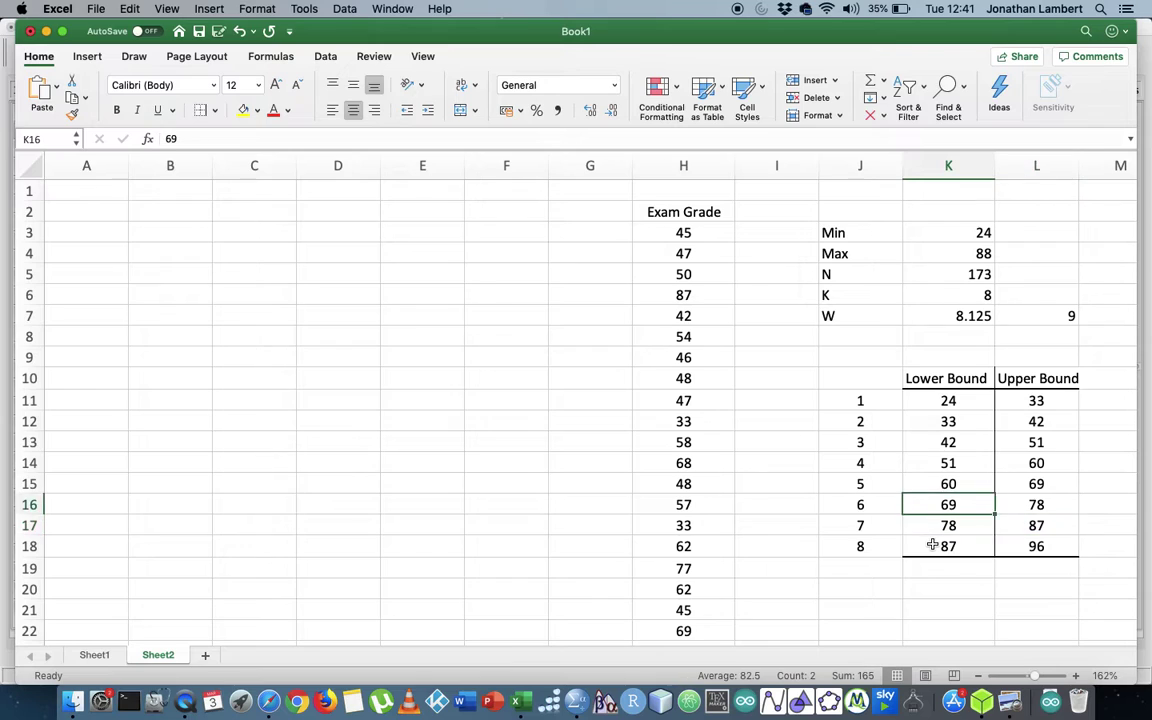
{"action": "key", "text": "Down"}
{"action": "key", "text": "Down"}
{"action": "key", "text": "Down"}
{"action": "key", "text": "Down"}
{"action": "key", "text": "Down"}
{"action": "key", "text": "Down"}
{"action": "key", "text": "Down"}
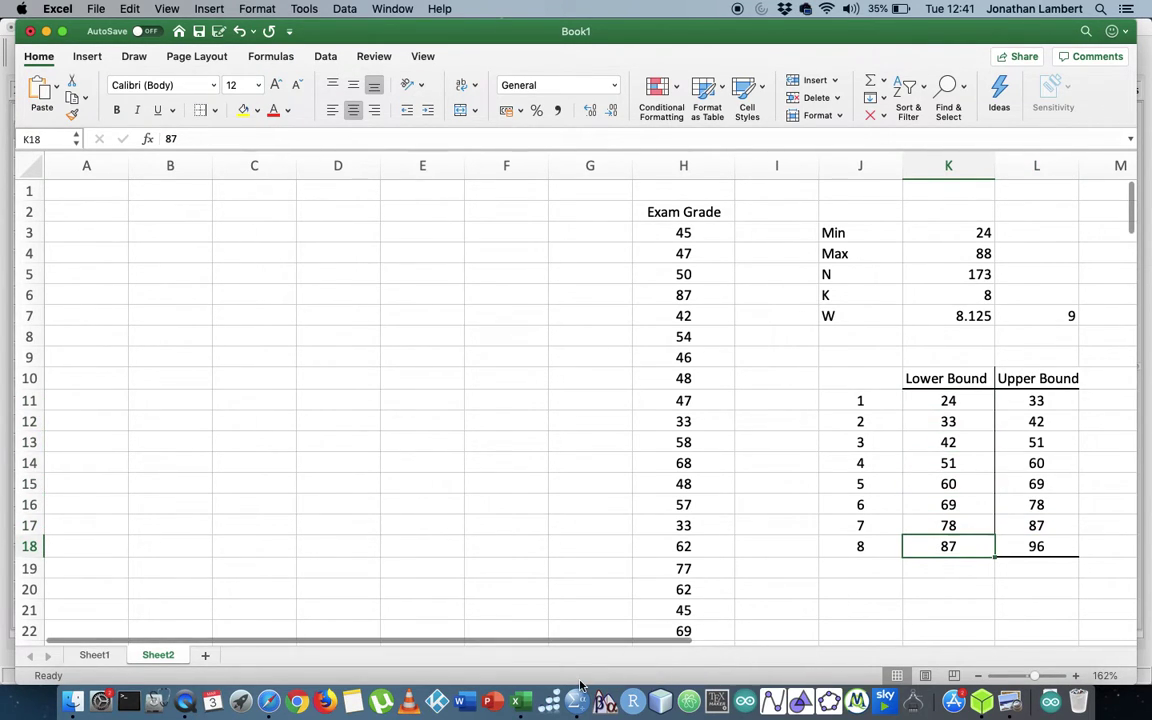
{"action": "left_click", "coordinate": [578, 703]}
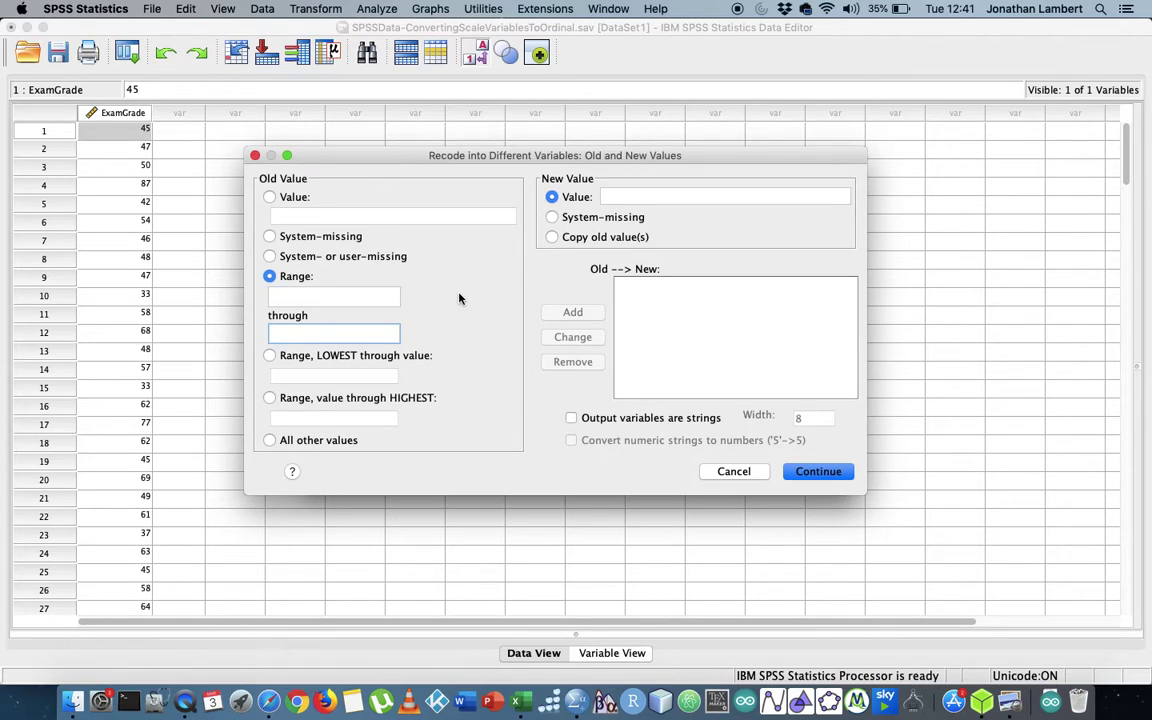
Cancel the Old and New Values and Recode into Different Variables dialogs
{"action": "left_click", "coordinate": [269, 399]}
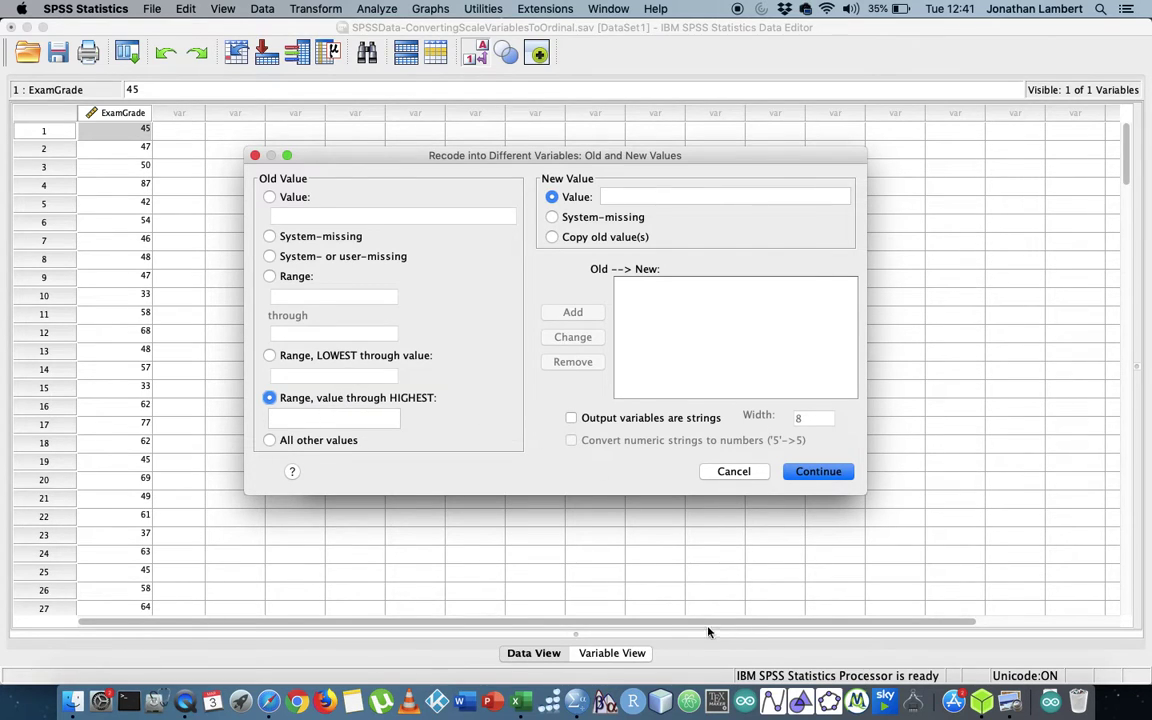
{"action": "left_click", "coordinate": [733, 472]}
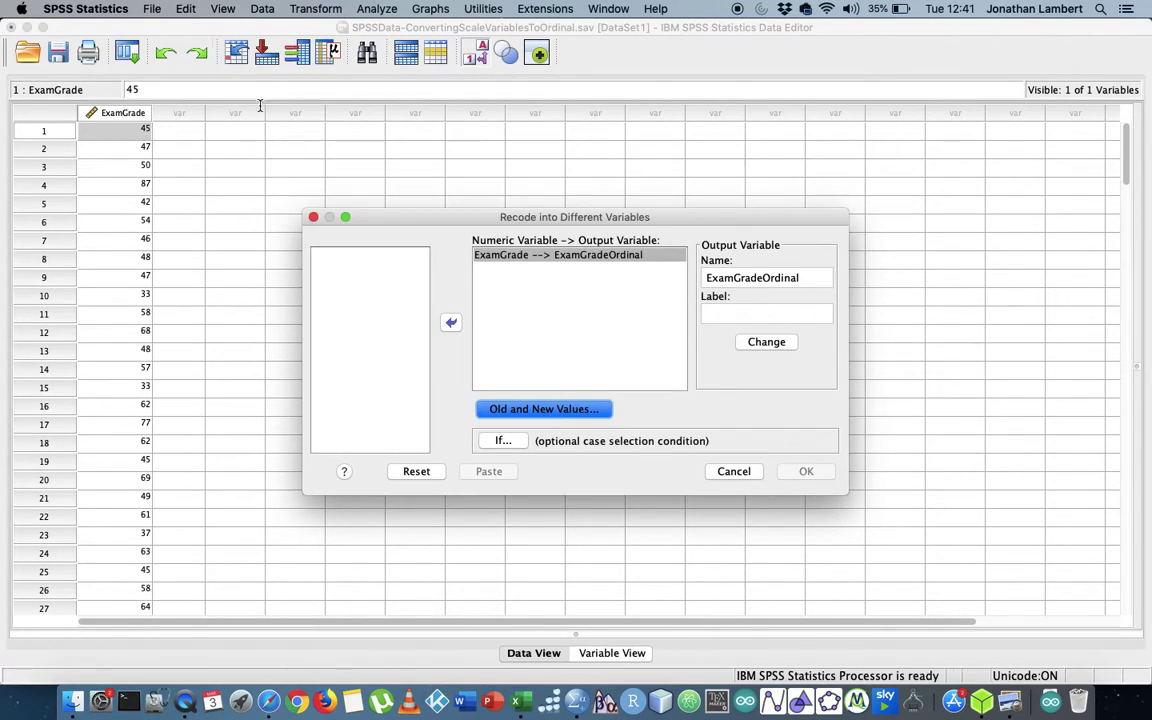
{"action": "left_click", "coordinate": [735, 471]}
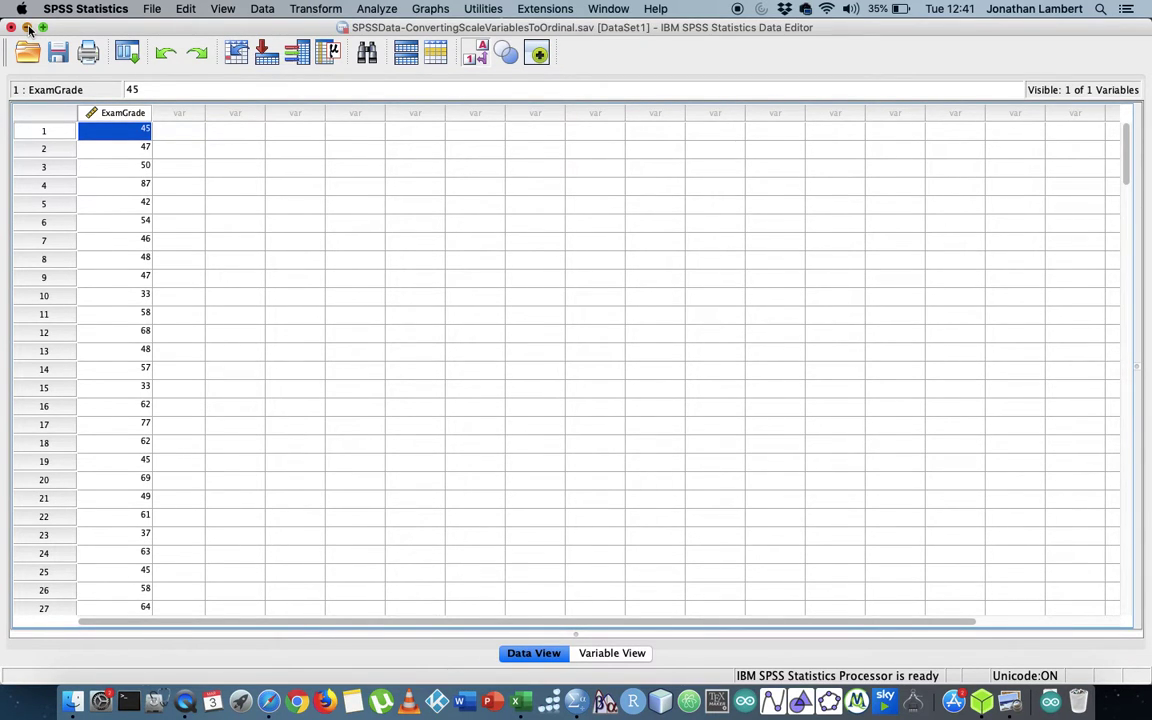
Restore the Data Editor, narrow it beside Excel's bounds table, and close the output Viewer
{"action": "left_click", "coordinate": [27, 27]}
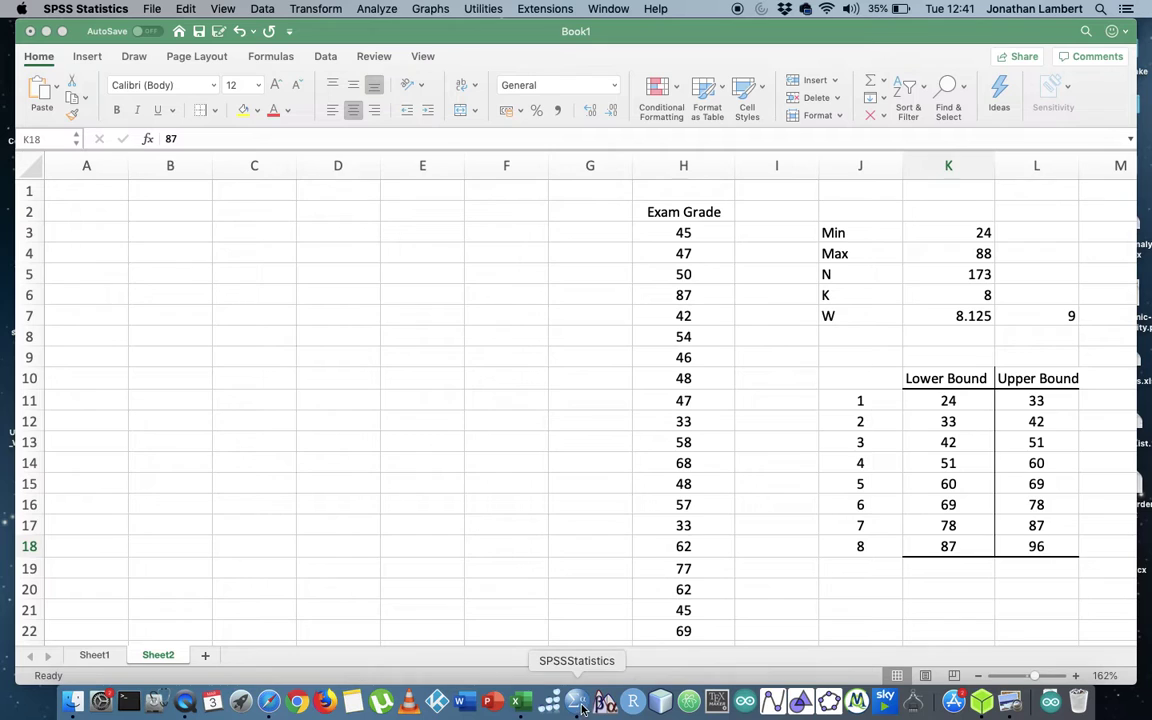
{"action": "left_click", "coordinate": [581, 709]}
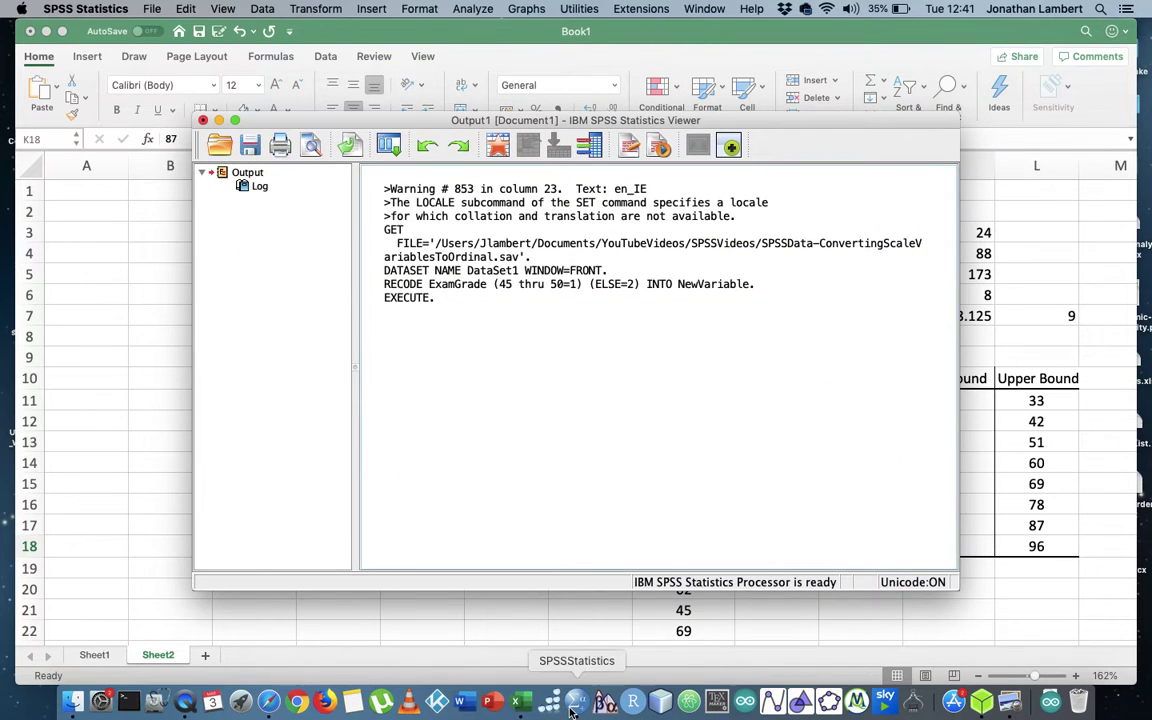
{"action": "right_click", "coordinate": [572, 710]}
{"action": "left_click", "coordinate": [612, 576]}
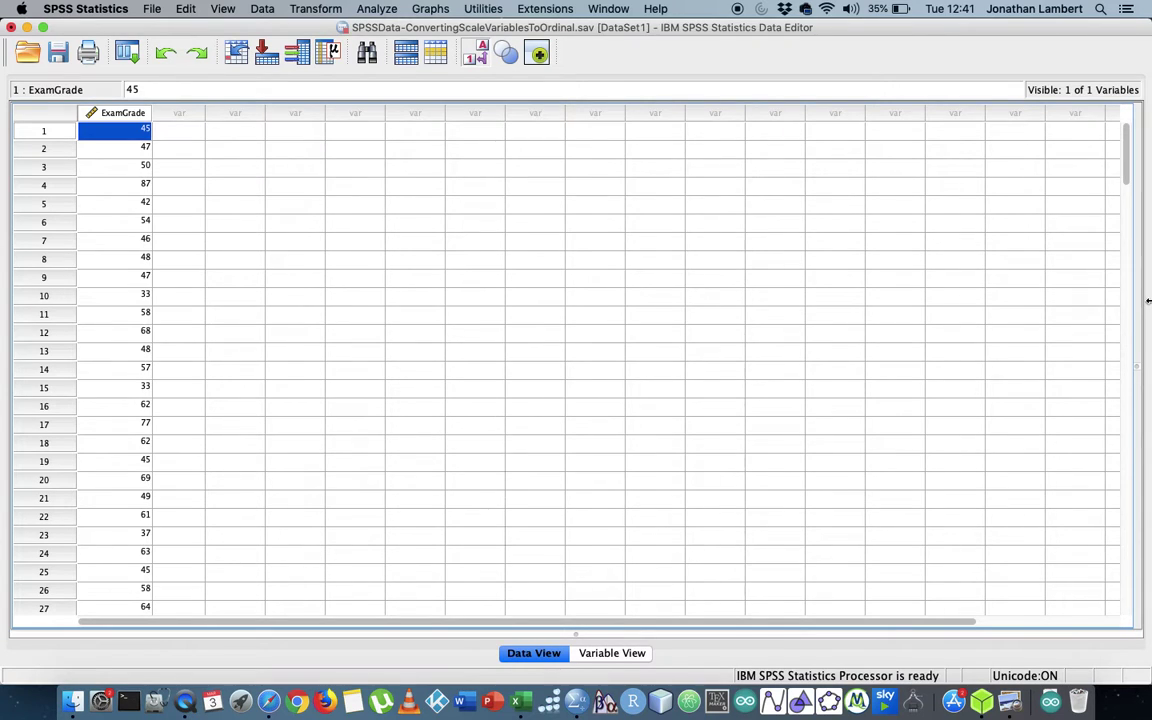
{"action": "left_click_drag", "start_coordinate": [1148, 300], "coordinate": [581, 312]}
{"action": "left_click", "coordinate": [783, 138]}
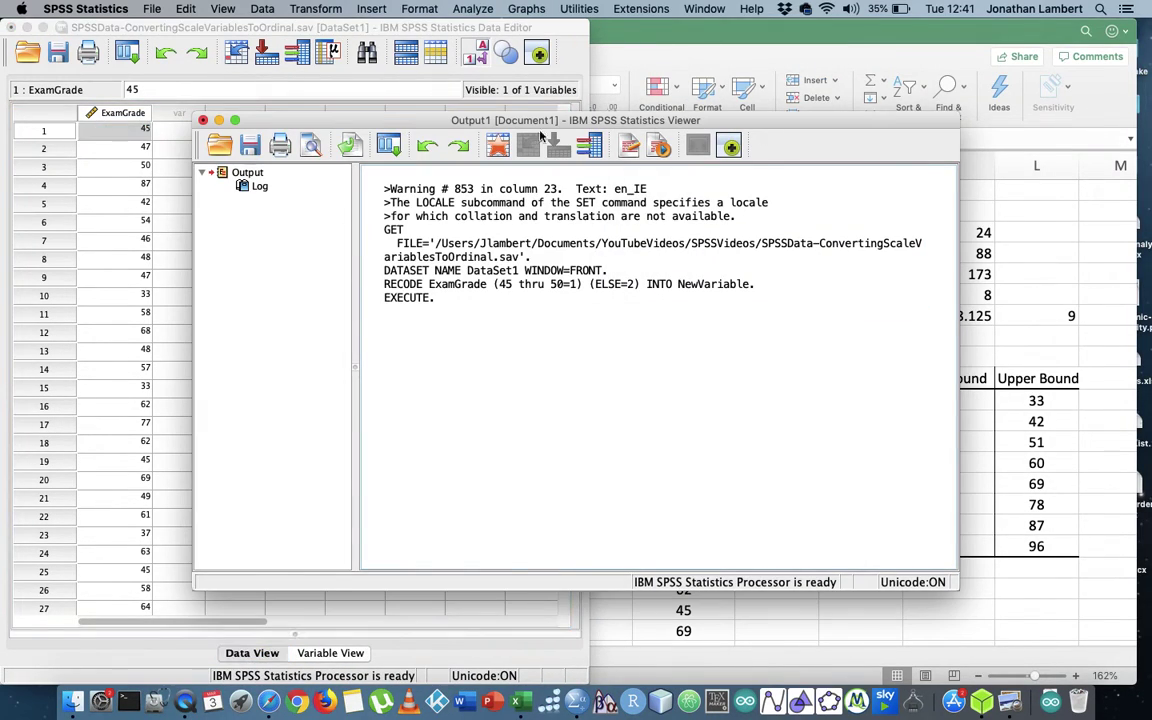
{"action": "left_click", "coordinate": [199, 113]}
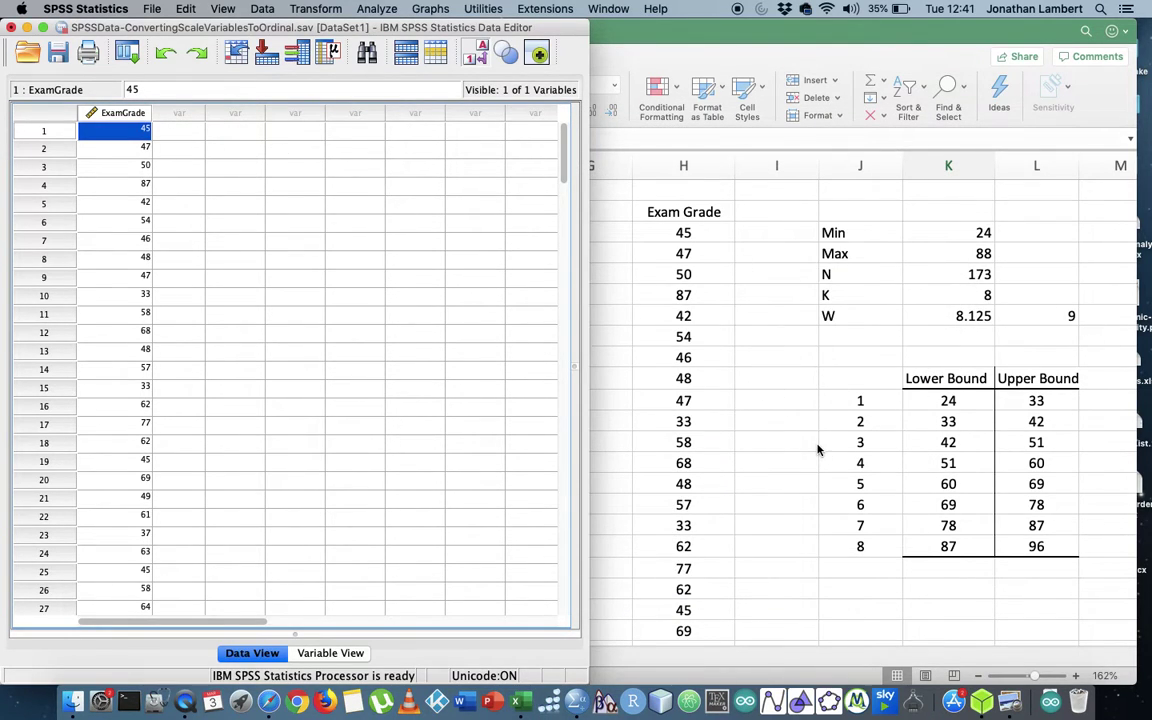
{"action": "left_click", "coordinate": [948, 549]}
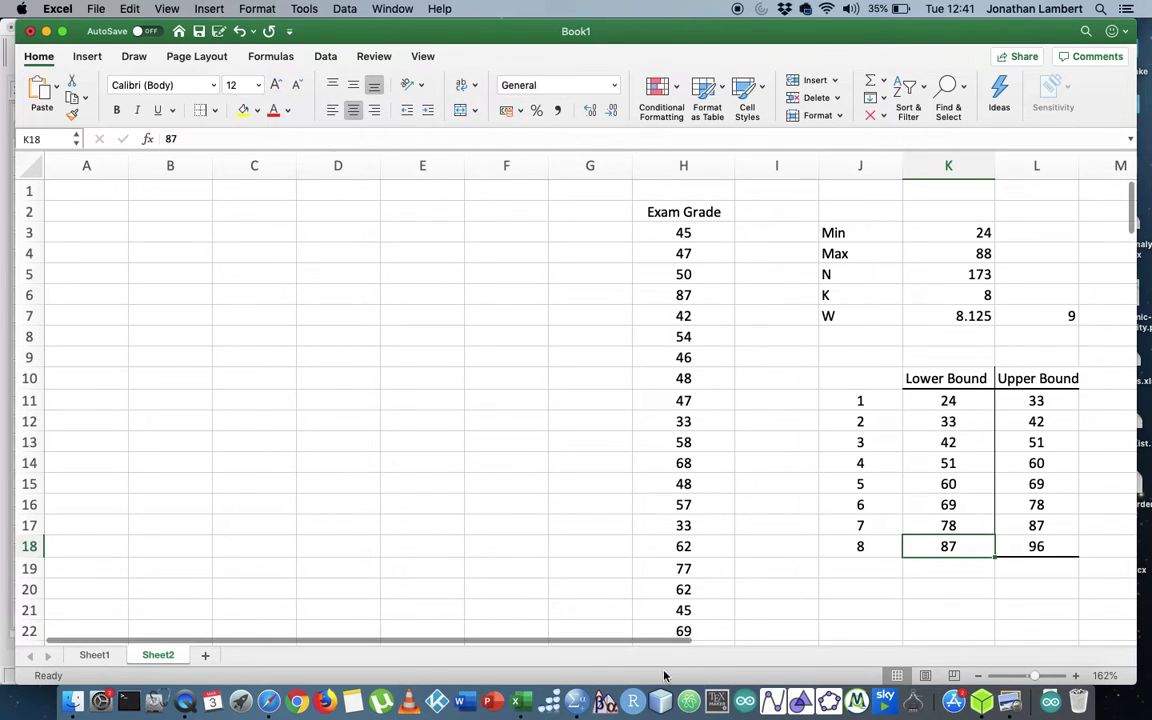
{"action": "left_click", "coordinate": [579, 702]}
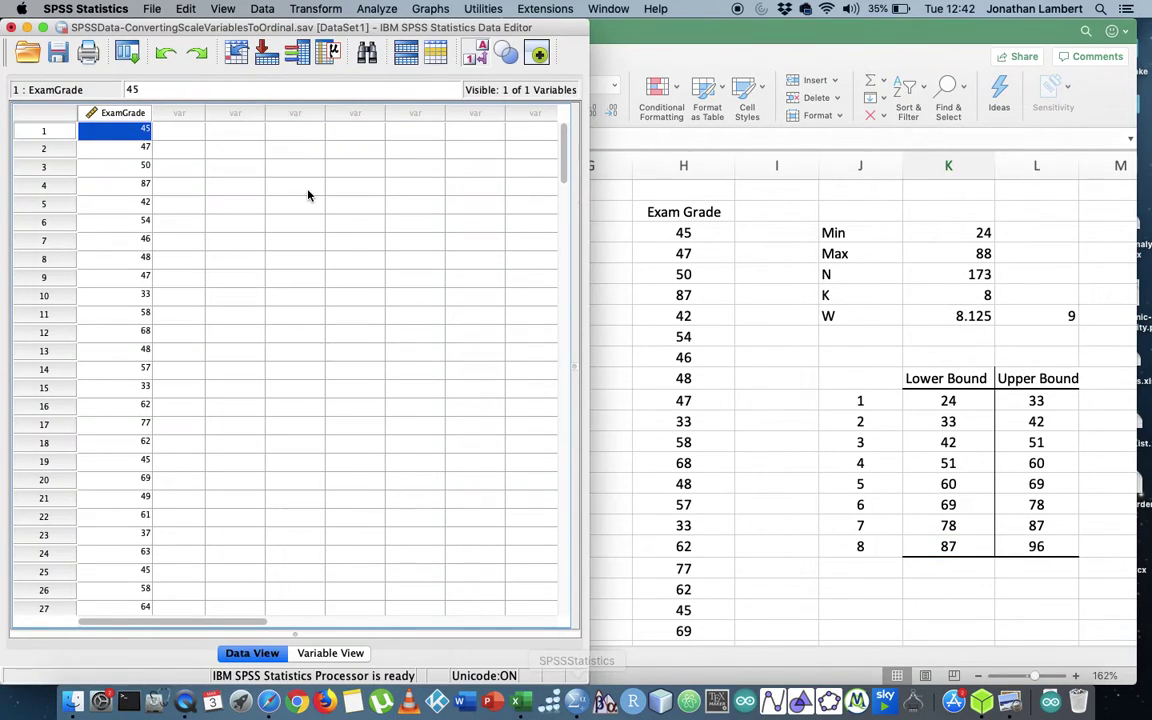
Reopen Recode into Different Variables, move ExamGrade across, and name the output ExamGradeOrdinal
{"action": "left_click", "coordinate": [318, 9]}
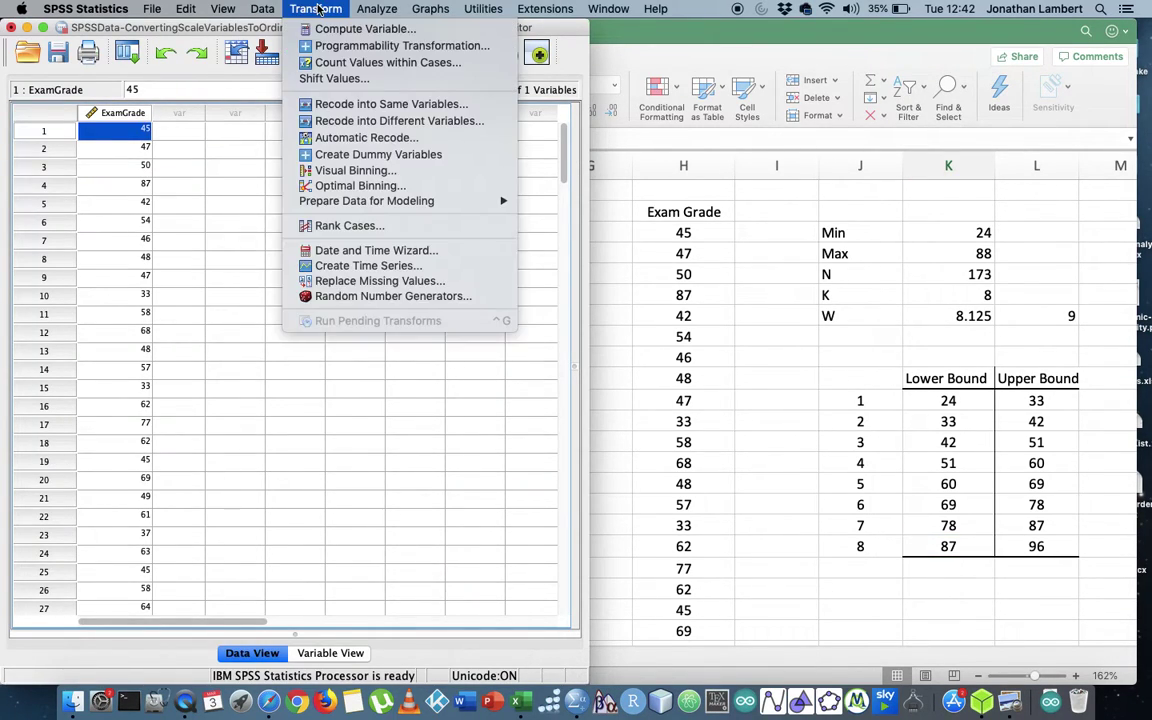
{"action": "left_click", "coordinate": [391, 121]}
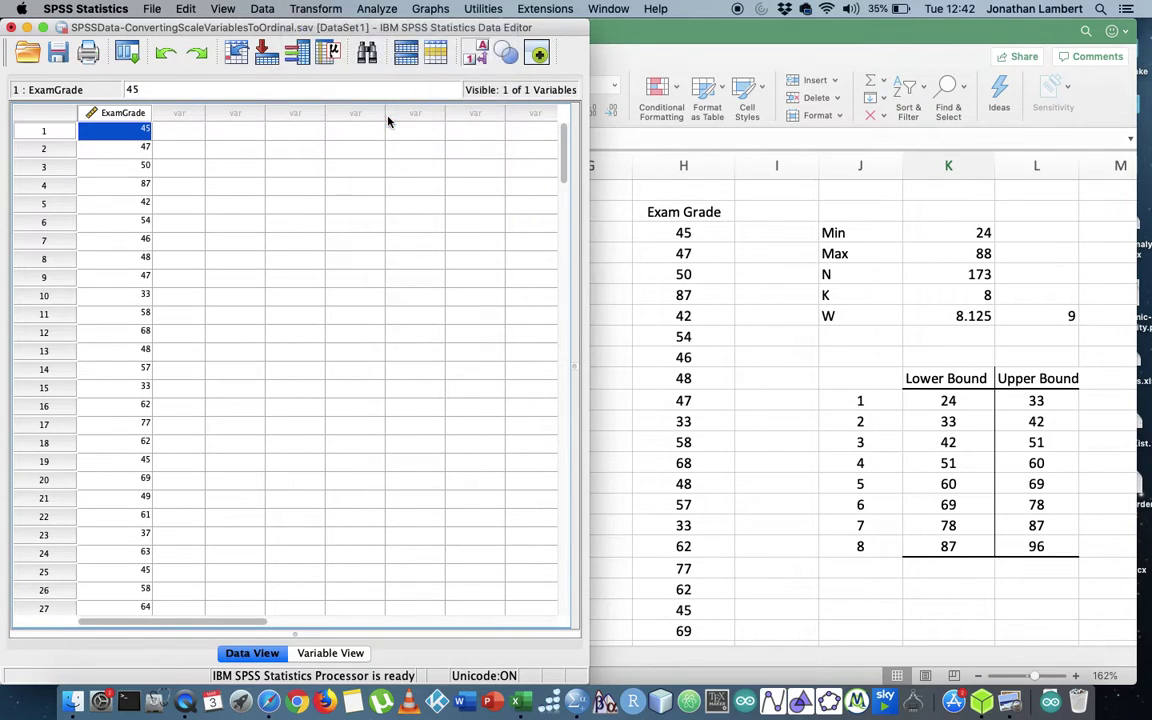
{"action": "left_click", "coordinate": [450, 321]}
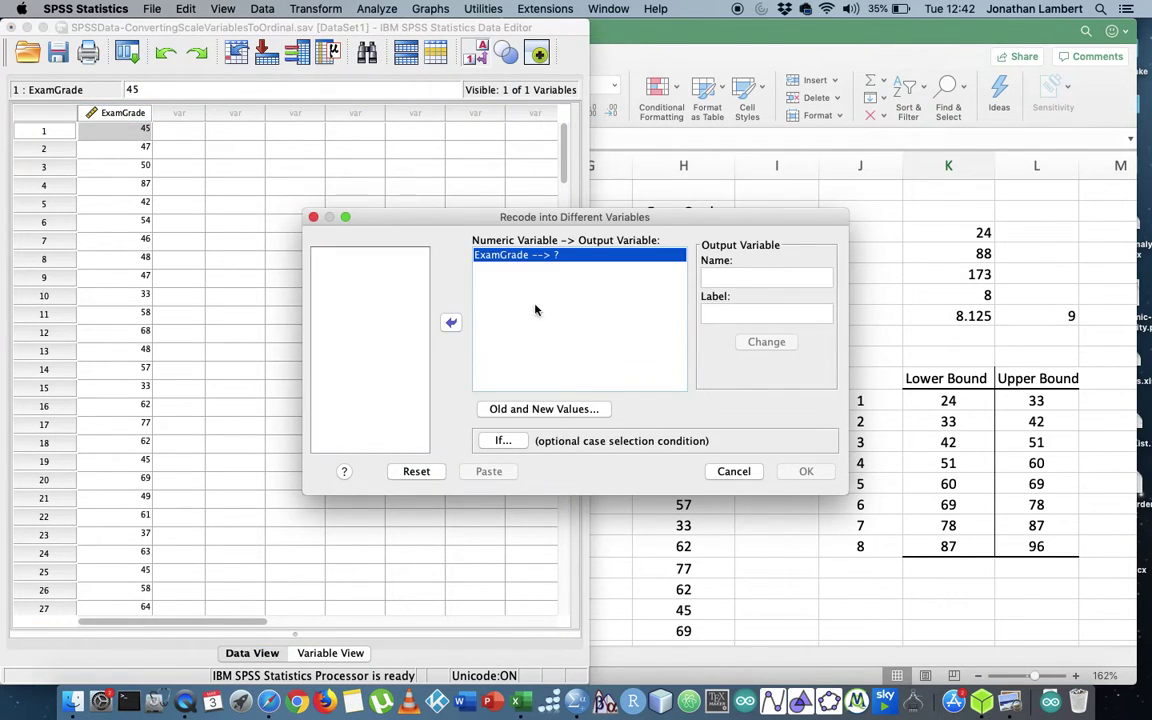
{"action": "left_click", "coordinate": [722, 275]}
{"action": "type", "text": "ExamGradeOrdinal"}
{"action": "left_click", "coordinate": [778, 344]}
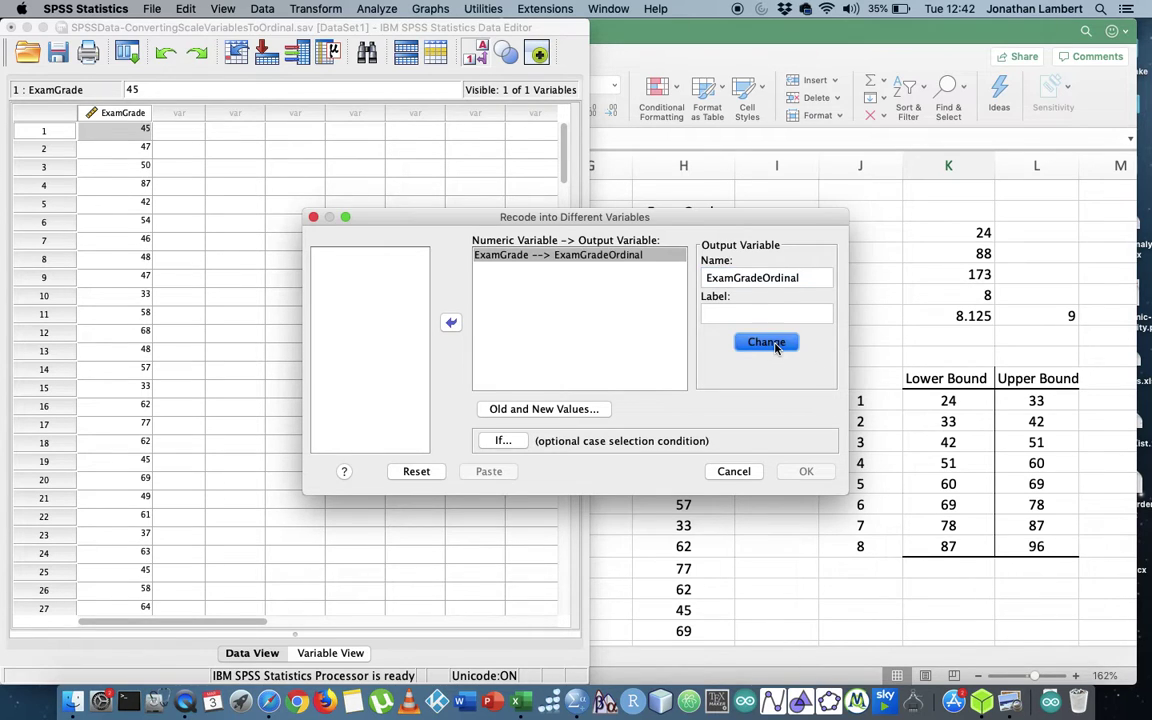
In Old and New Values, add 87 thru Highest → 8, then enter 78 thru Highest → 7
{"action": "left_click", "coordinate": [528, 412]}
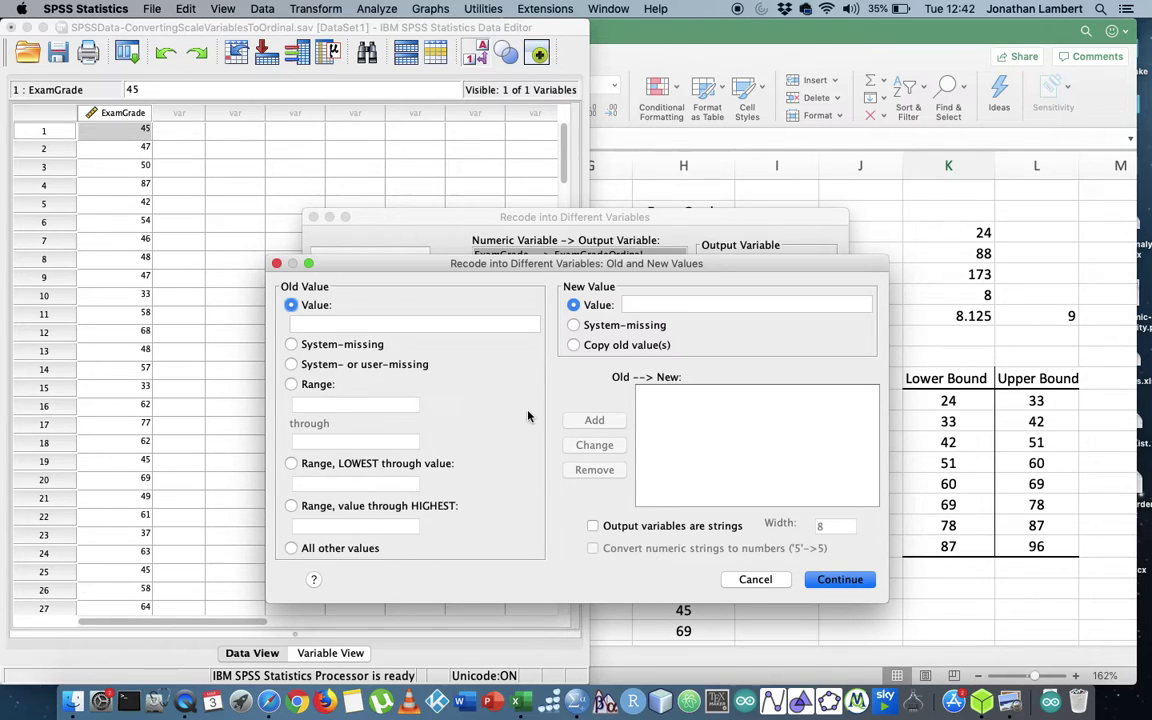
{"action": "left_click", "coordinate": [291, 506]}
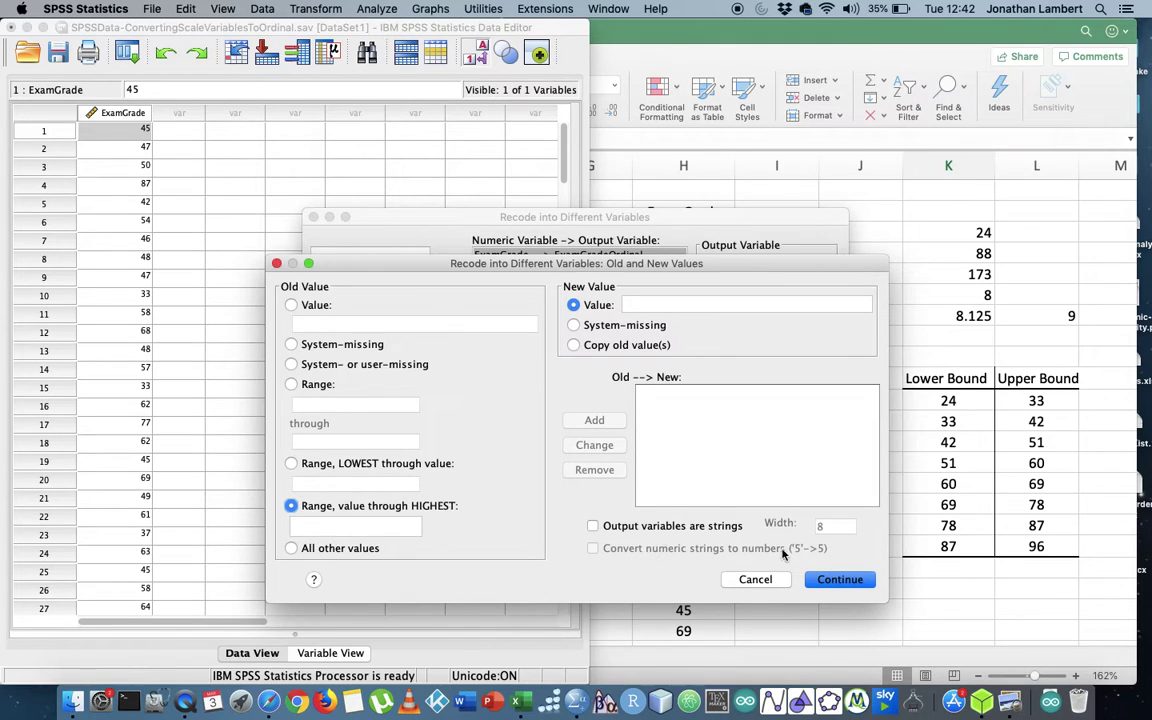
{"action": "left_click", "coordinate": [369, 523]}
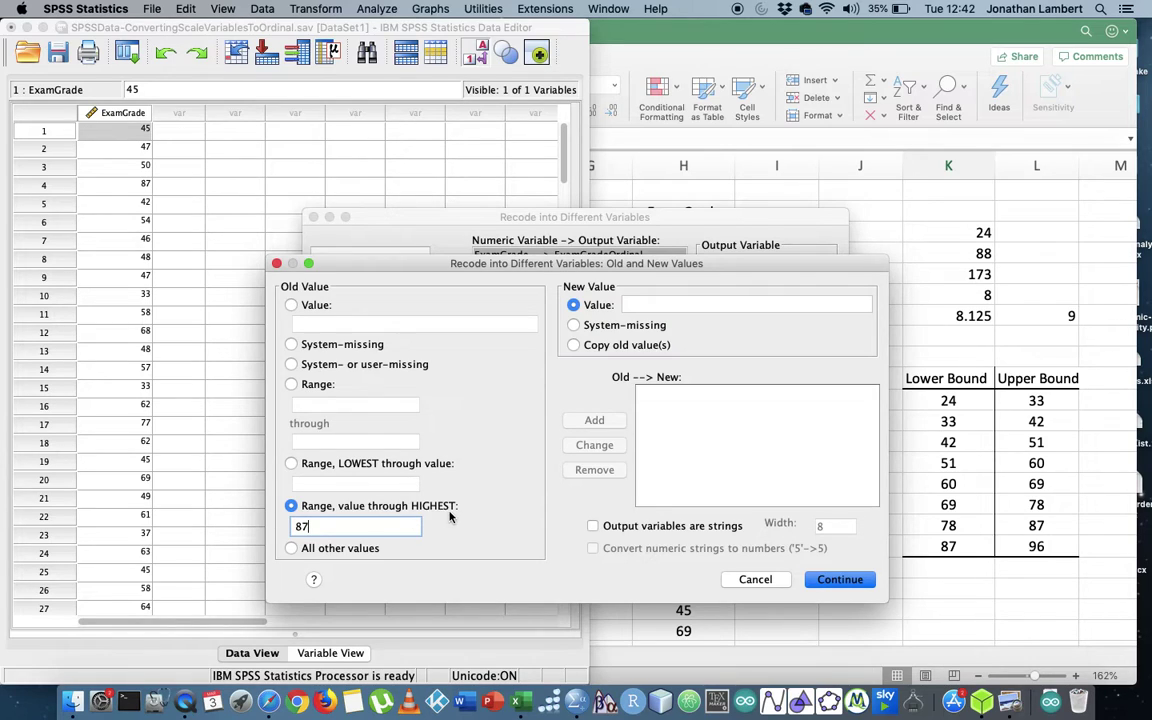
{"action": "left_click", "coordinate": [645, 304]}
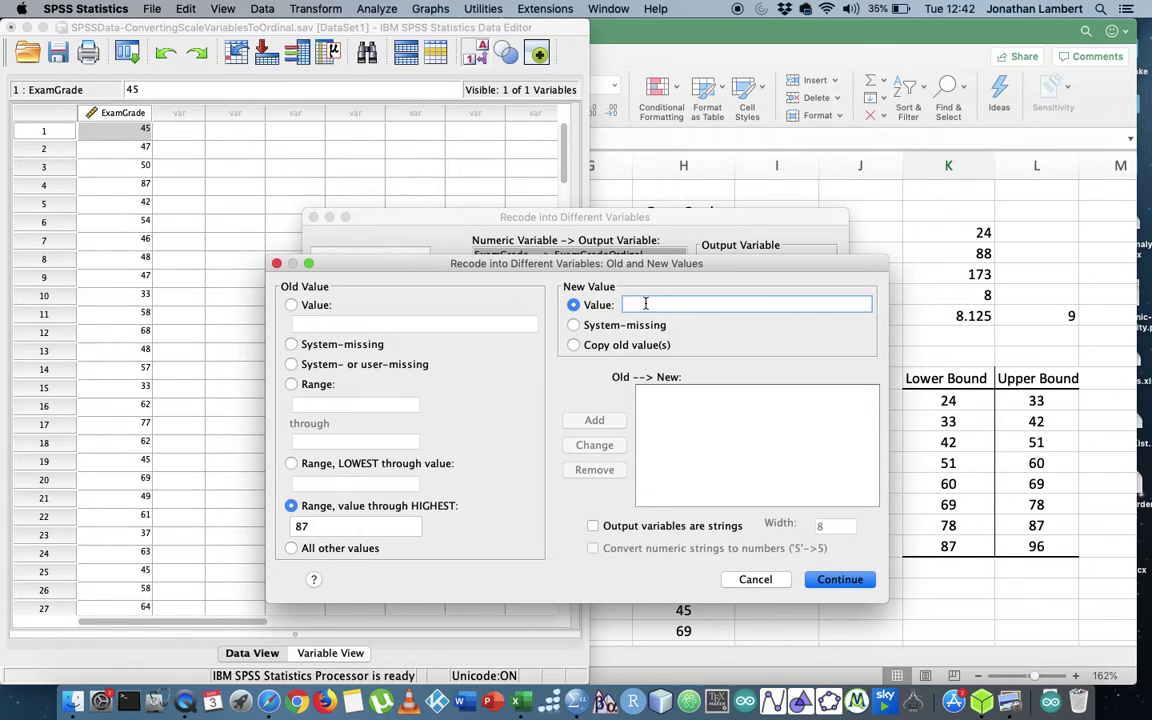
{"action": "type", "text": "8"}
{"action": "left_click", "coordinate": [600, 420]}
{"action": "left_click_drag", "start_coordinate": [733, 270], "coordinate": [674, 245]}
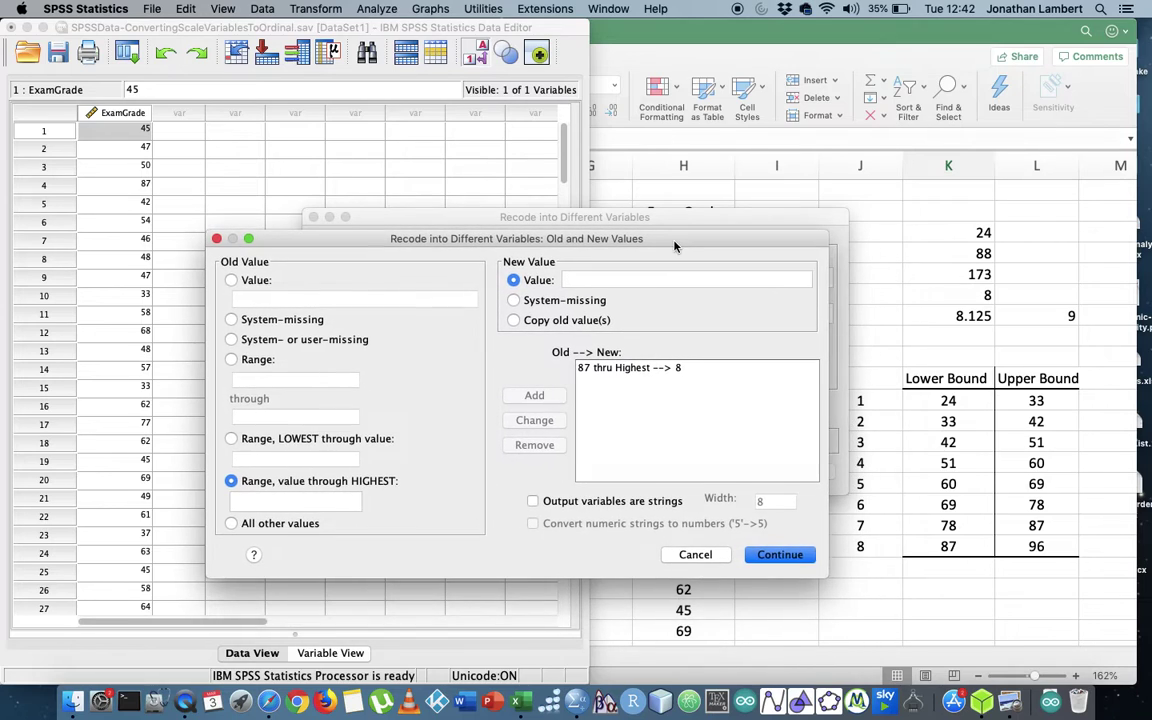
{"action": "left_click", "coordinate": [257, 505]}
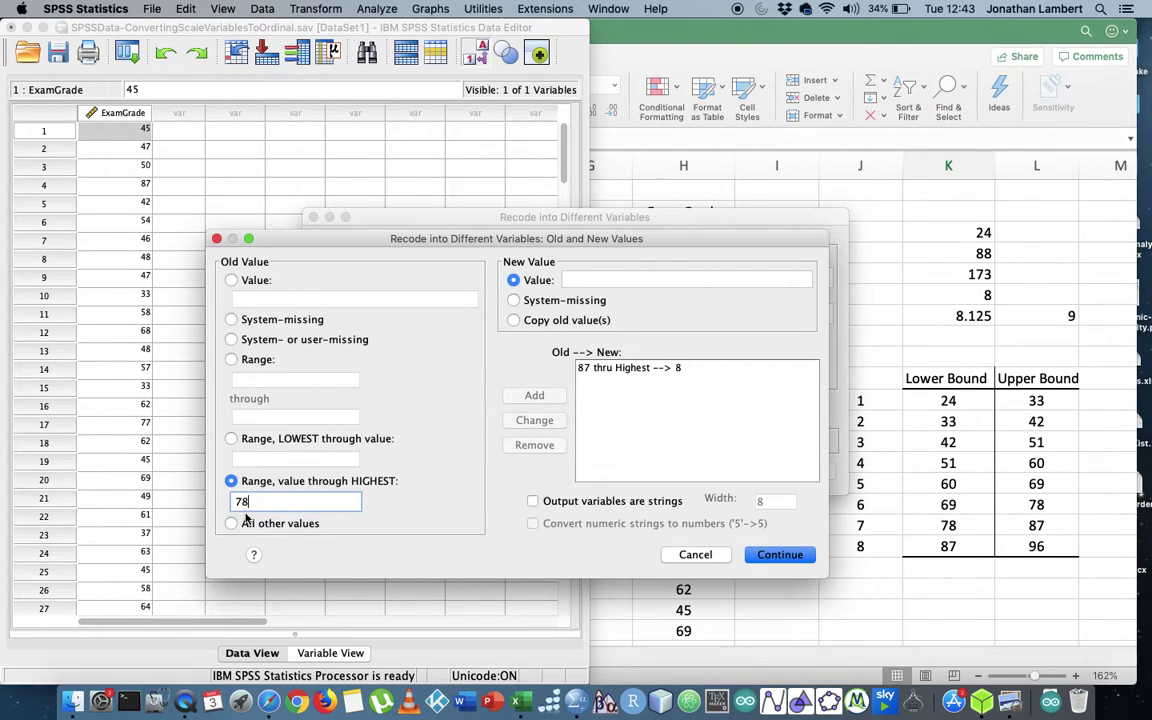
{"action": "left_click", "coordinate": [595, 280]}
{"action": "type", "text": "7"}
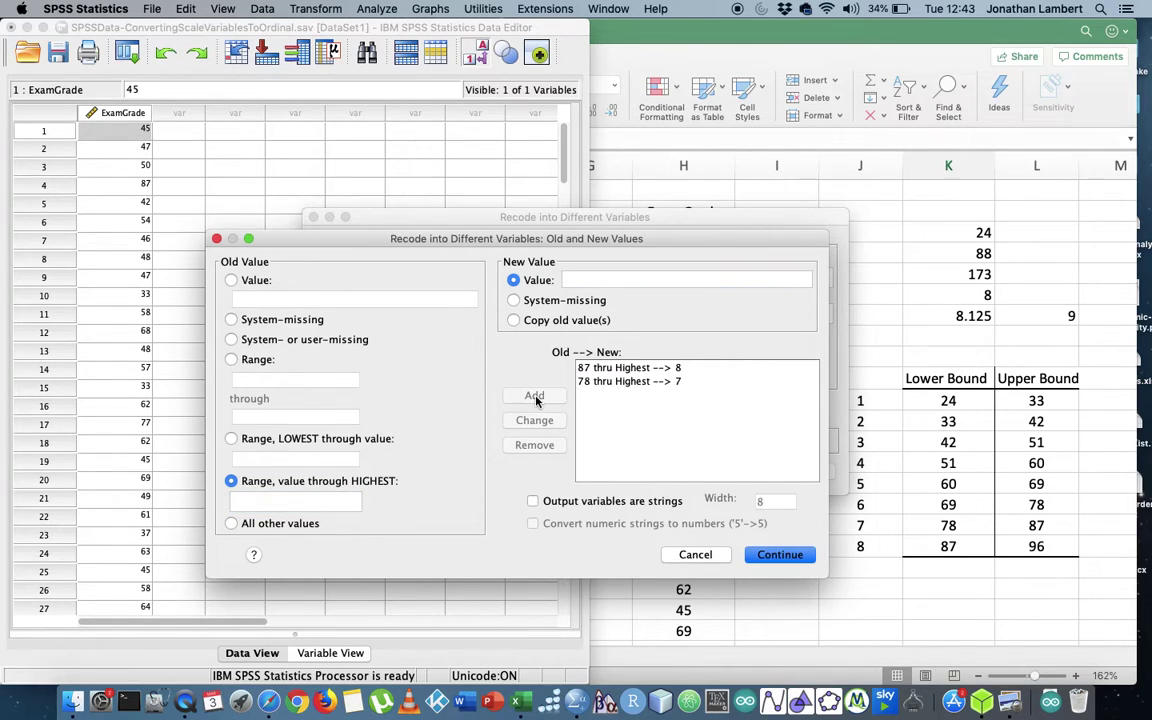